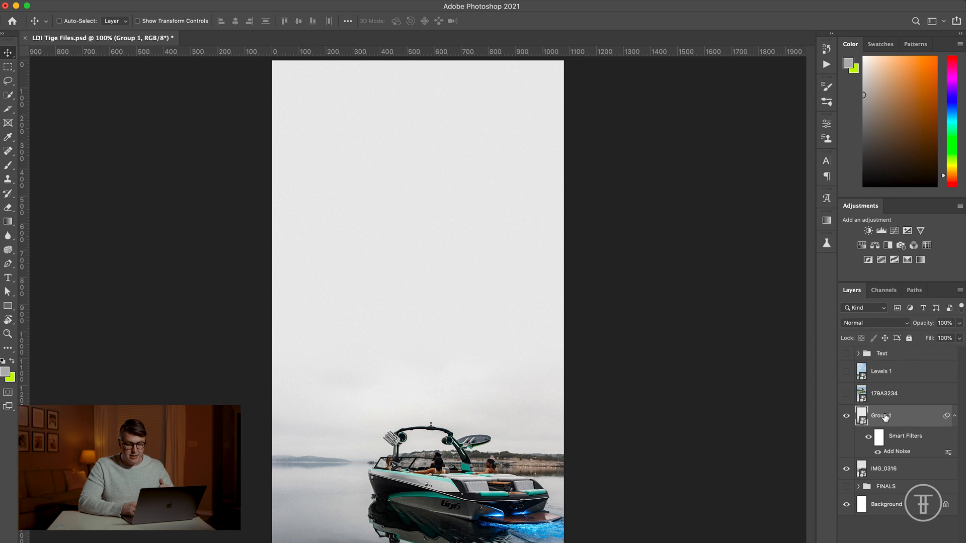
Step: Hide the Group 1 layer and select the IMG_0316 boat photo layer
left_click(846, 416)
left_click(895, 470)
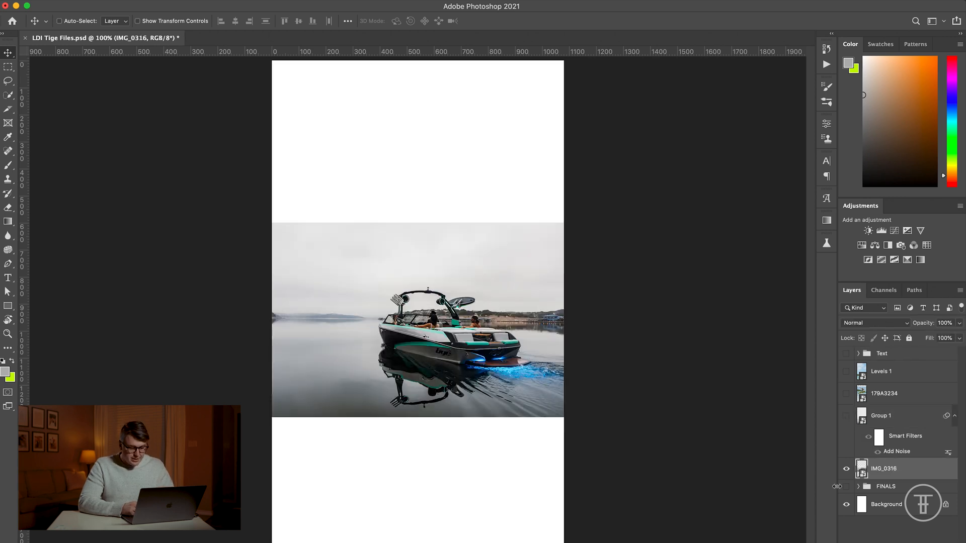
left_click(911, 486)
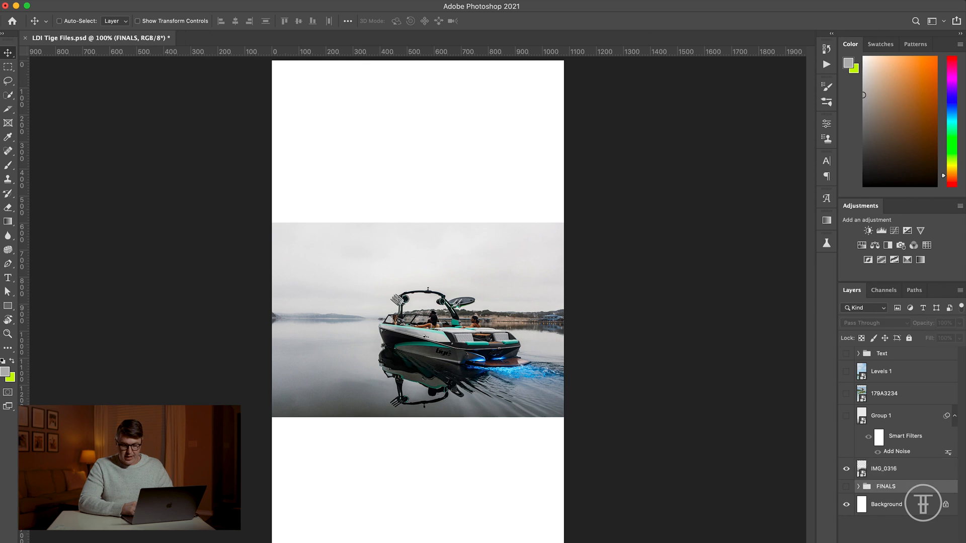
left_click(901, 542)
left_click(815, 390)
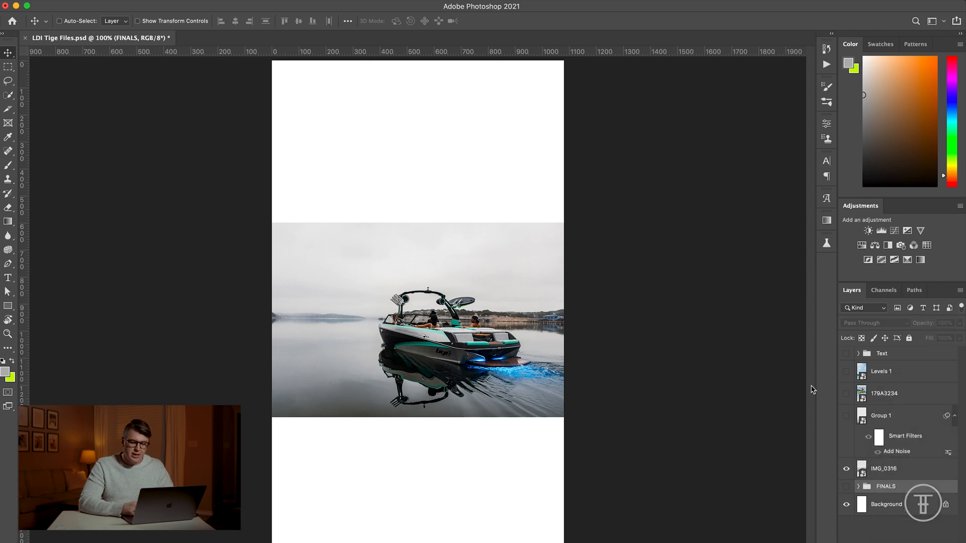
Step: Try enlarging the IMG_0316 boat photo to about 35.51% and shifting it toward the canvas's lower edge
left_click(906, 465)
key("super+minus")
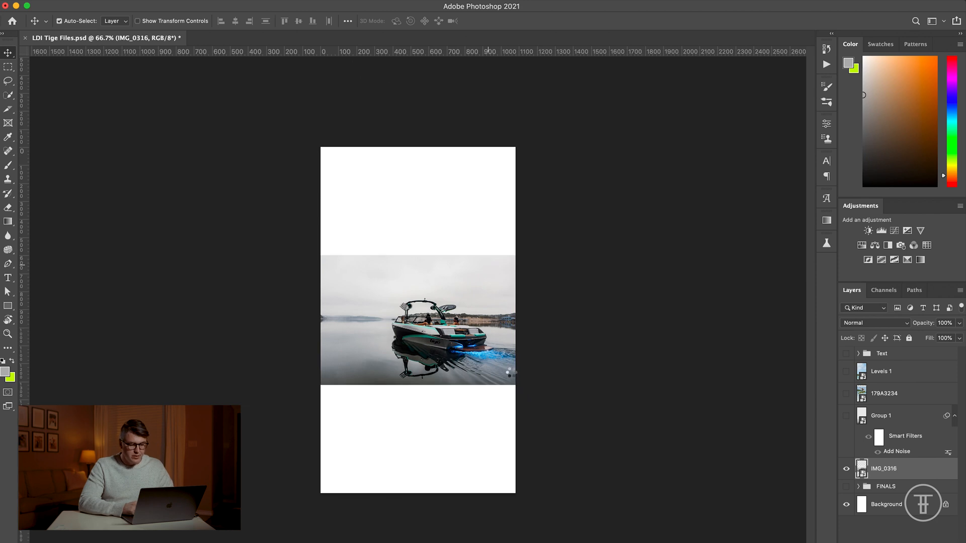
key("super+t")
left_click_drag(515, 384, 680, 494)
left_click_drag(589, 463, 576, 499)
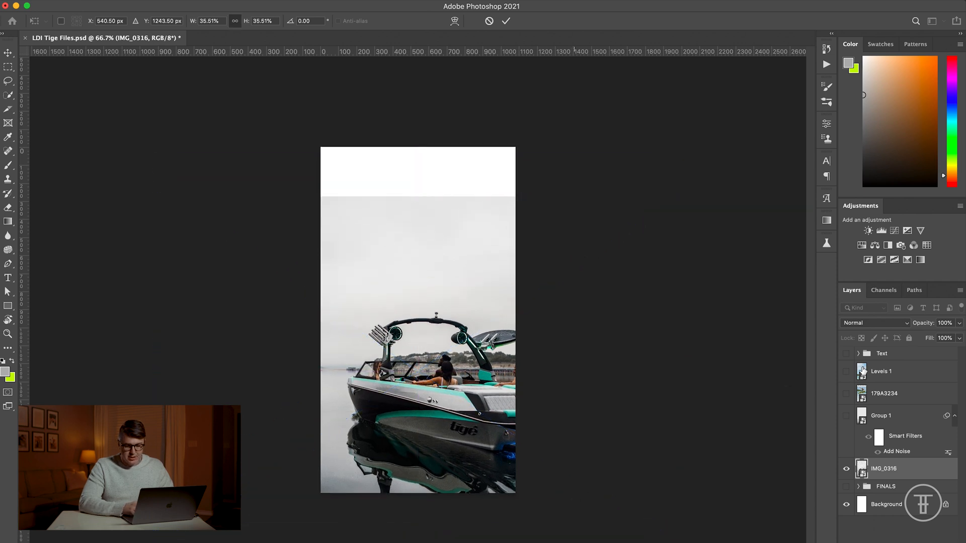
Step: Show the Text group and enlarge the boat photo to about 52.44%, positioned to cover the whole canvas
left_click(846, 354)
key("super+t")
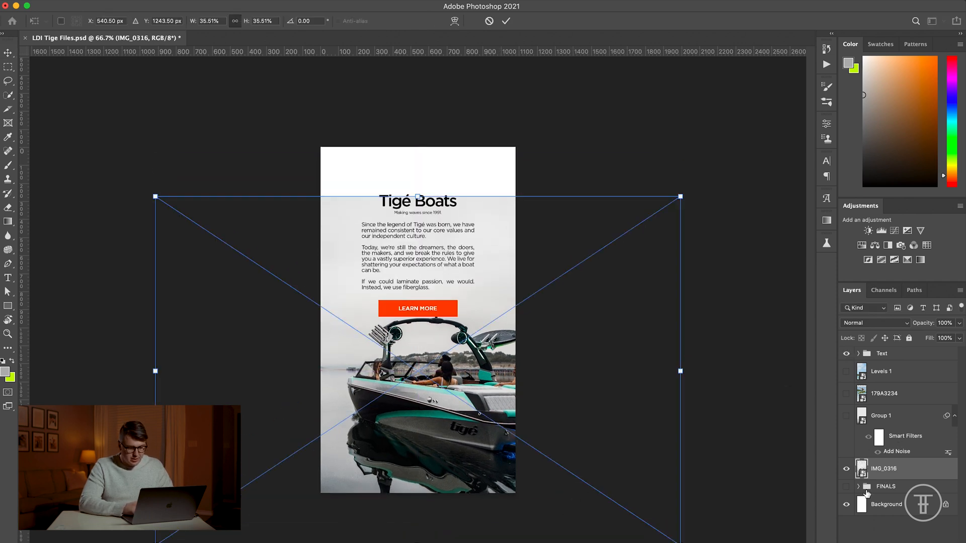
left_click_drag(682, 542, 777, 542)
left_click_drag(503, 295, 533, 329)
left_click_drag(93, 165, 30, 122)
left_click_drag(287, 218, 347, 247)
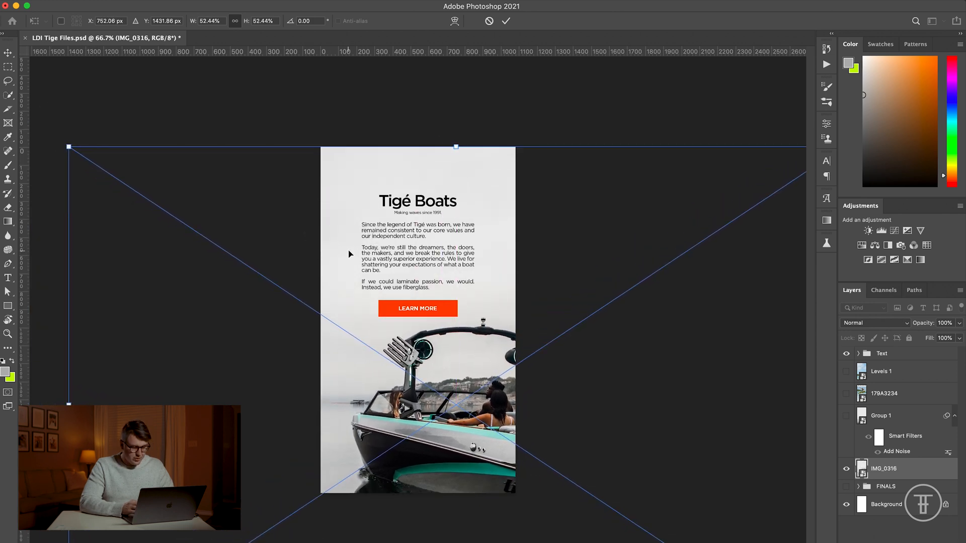
Step: Shrink the boat photo to about 17.09% and place it below the LEARN MORE button, filling the canvas's lower part
left_click_drag(69, 147, 290, 246)
left_click_drag(526, 371, 443, 371)
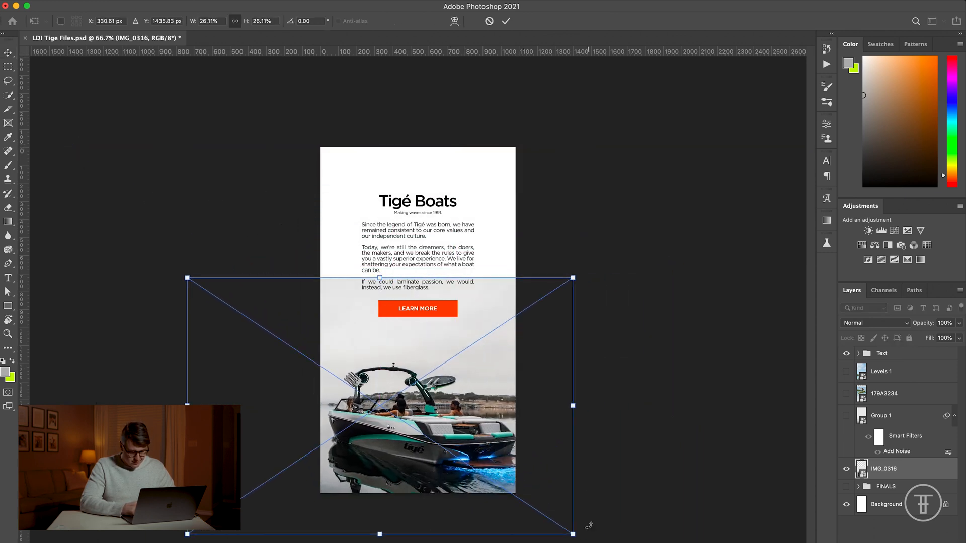
left_click_drag(573, 535, 487, 480)
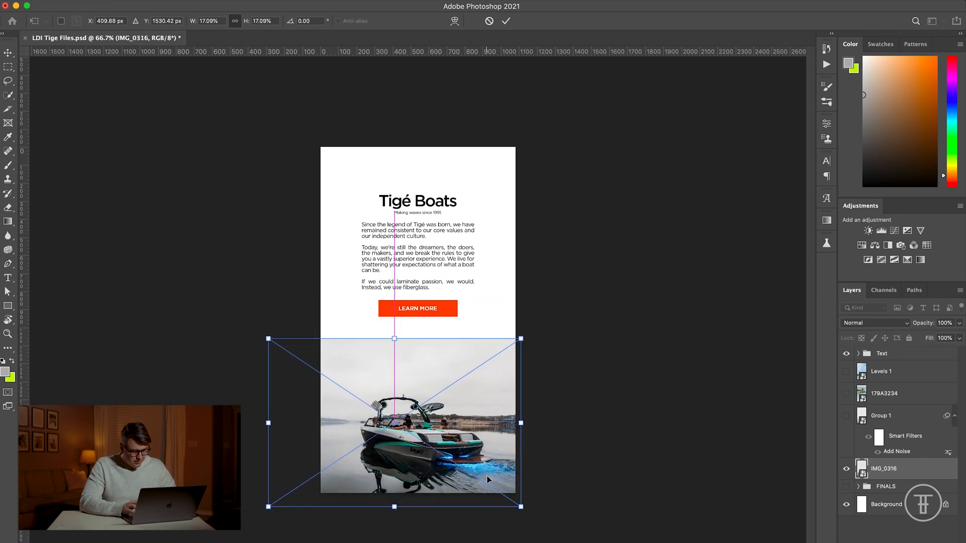
key("Return")
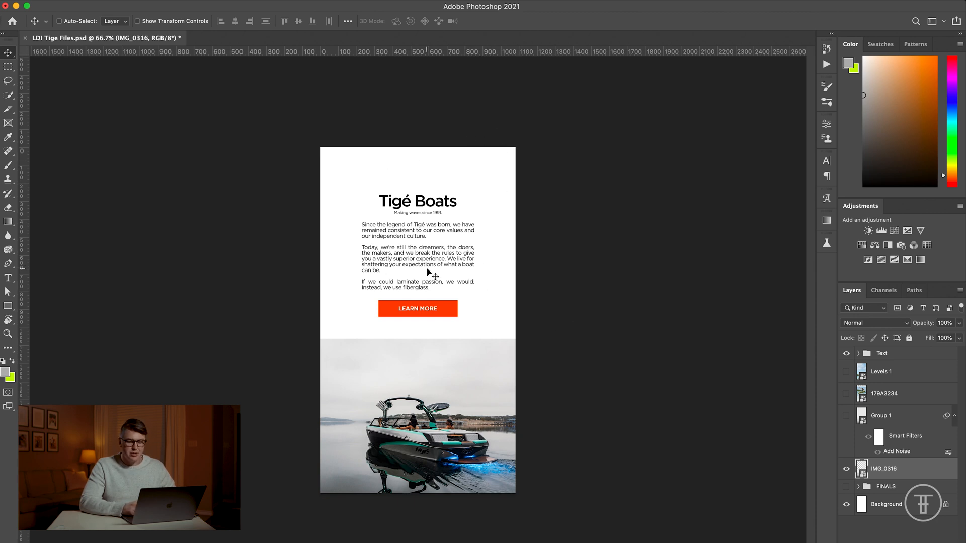
Step: Add a Solid Color fill layer above the FINALS group, using eaeaea sampled from the sky along the photo's upper edge
left_click(901, 489)
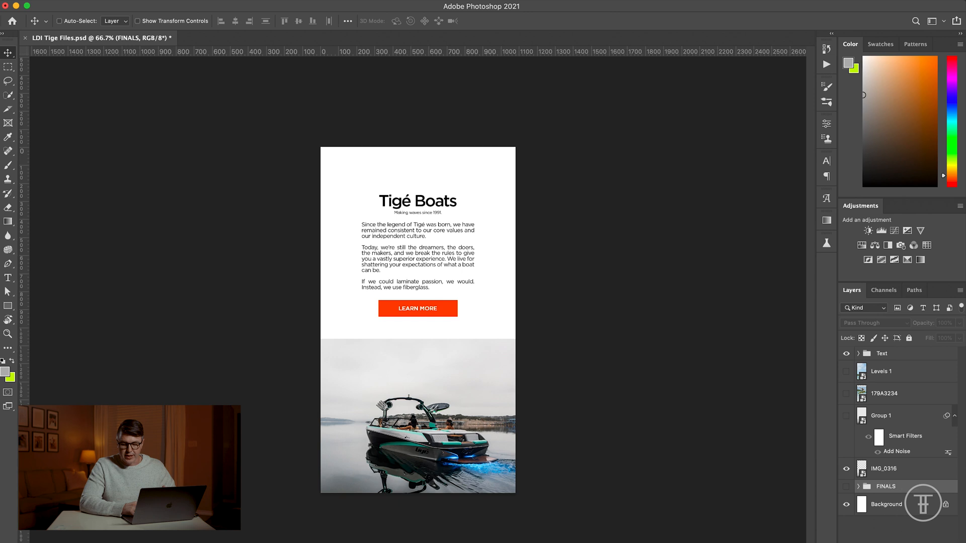
left_click(904, 542)
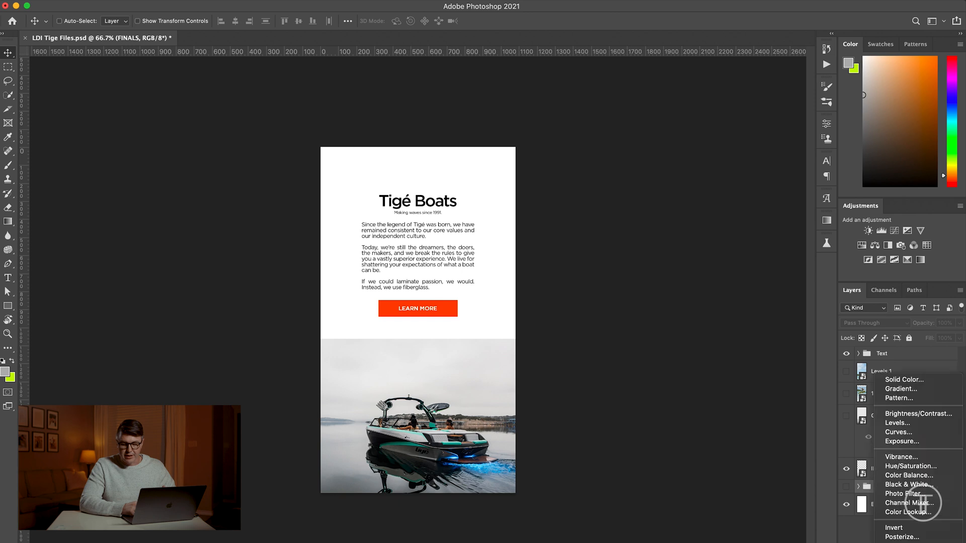
left_click(924, 384)
left_click_drag(386, 345, 383, 345)
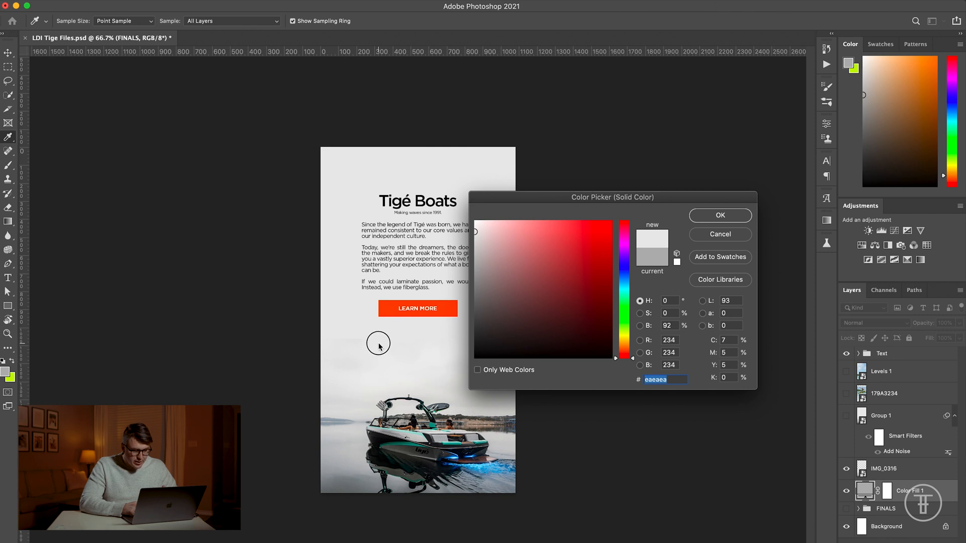
left_click(711, 214)
Step: Examine the seam between the photo's sky and the solid fill up close, comparing with the fill hidden and shown
key("super+equal")
key("super+equal")
key("super+equal")
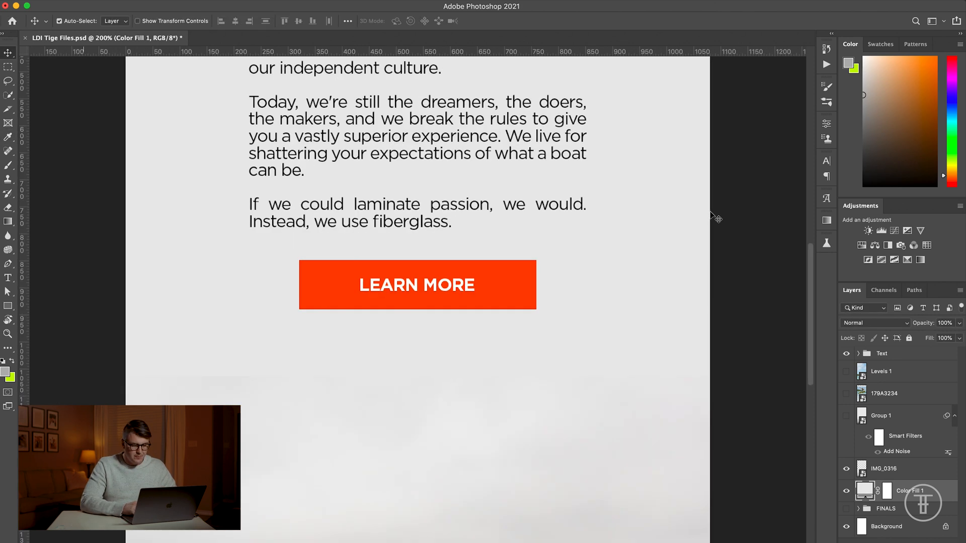
scroll(536, 442, "left", 10)
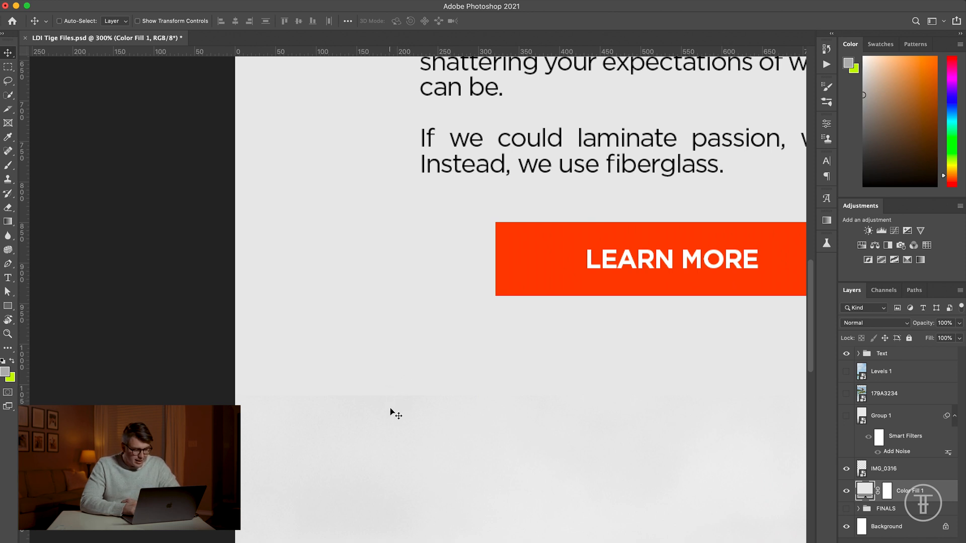
scroll(396, 414, "right", 4)
left_click(846, 492)
left_click(846, 491)
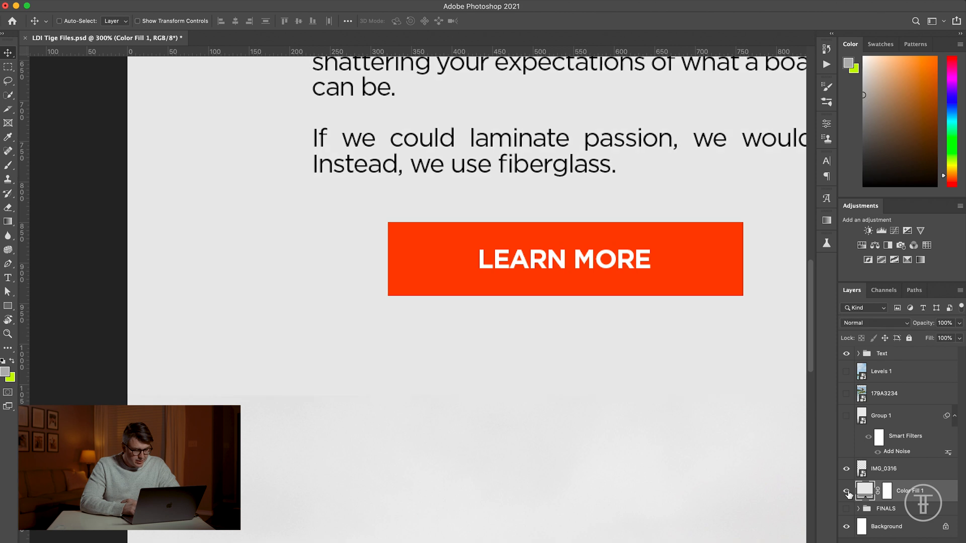
Step: Add a layer mask to IMG_0316 and set up a soft-edged Eraser with a size of 250
left_click(898, 469)
left_click(888, 542)
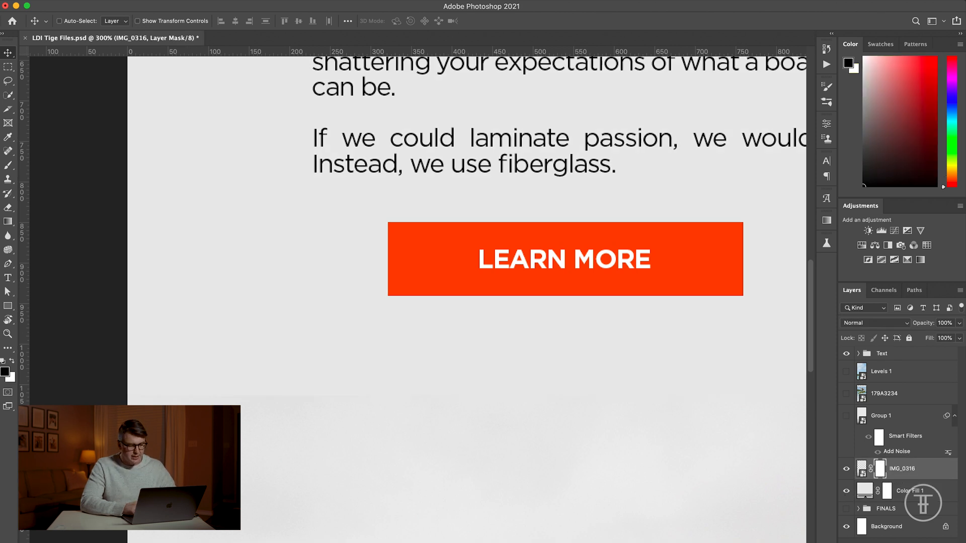
key("e")
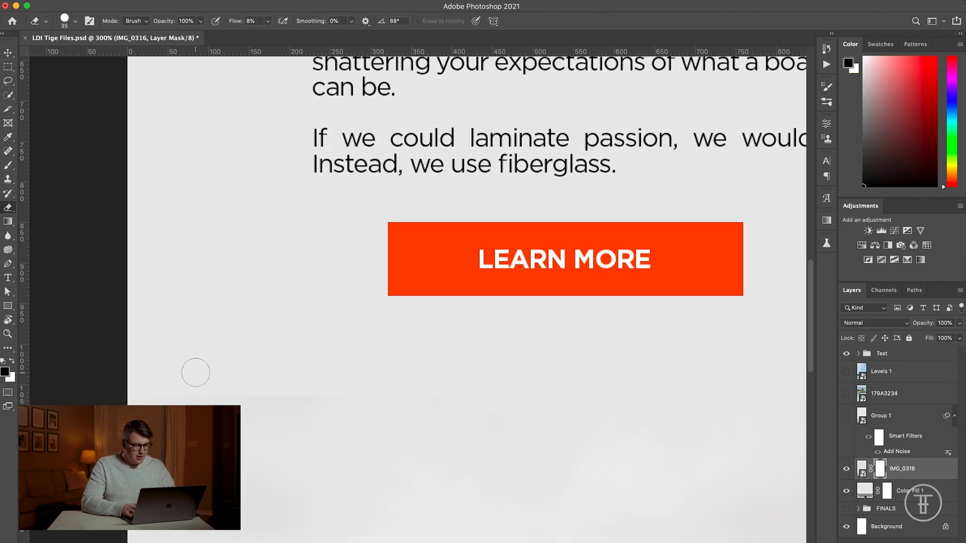
left_click(75, 22)
left_click_drag(124, 80, 51, 79)
left_click(93, 9)
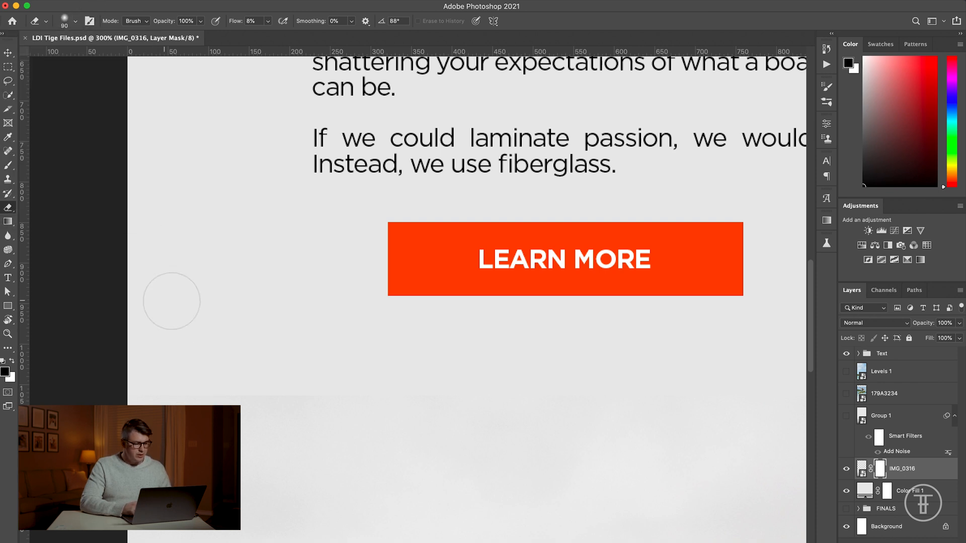
key("bracketright")
key("bracketright")
key("bracketright")
key("bracketright")
key("bracketright")
key("bracketright")
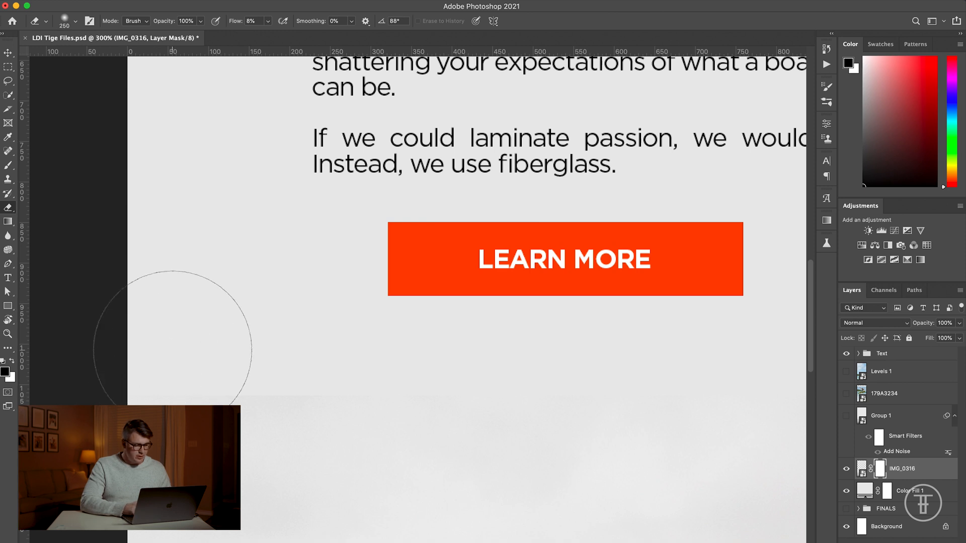
Step: Erase the photo's upper edge on its mask into a soft fade across the full width, hiding Color Fill 1 only while working
mouse_move(284, 352)
left_mouse_down()
mouse_move(330, 359)
mouse_move(325, 326)
mouse_move(371, 329)
left_mouse_up()
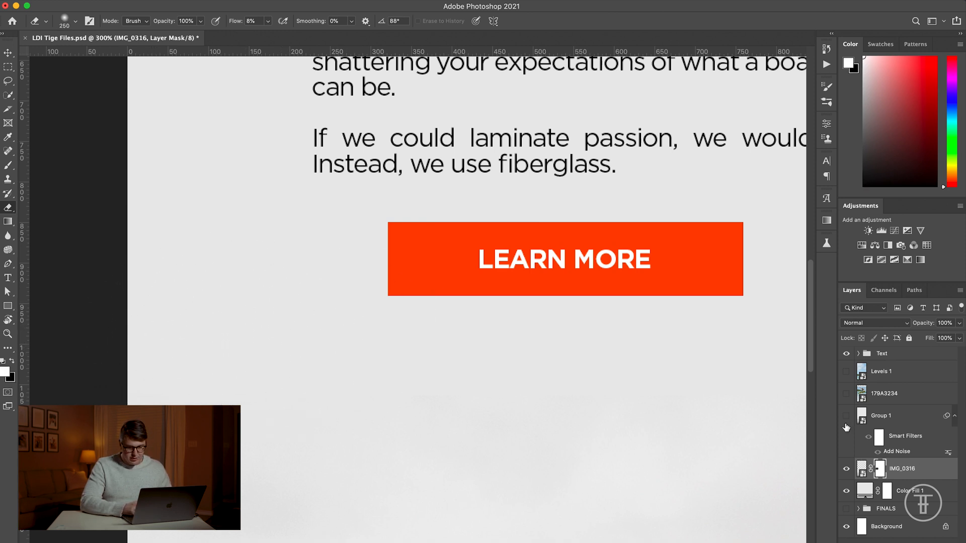
left_click(846, 491)
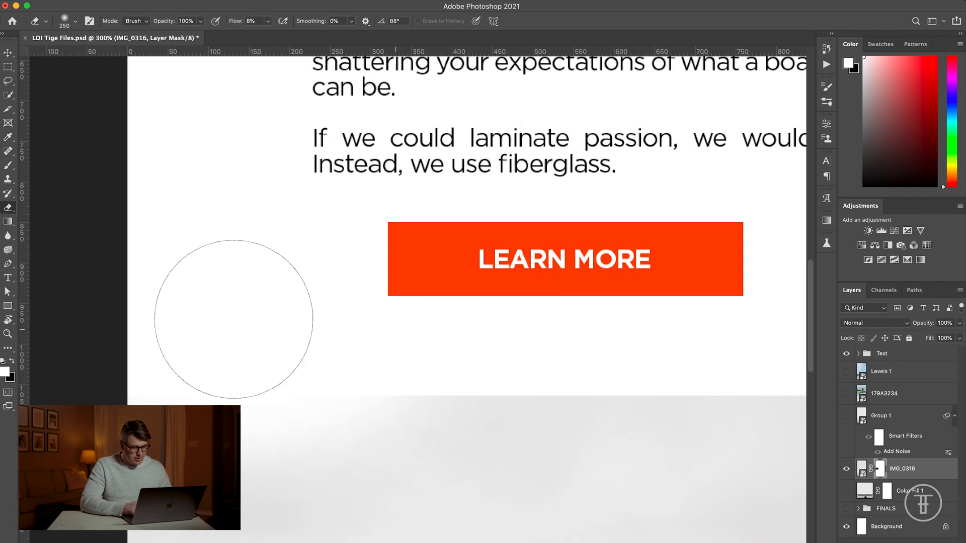
key("super+minus")
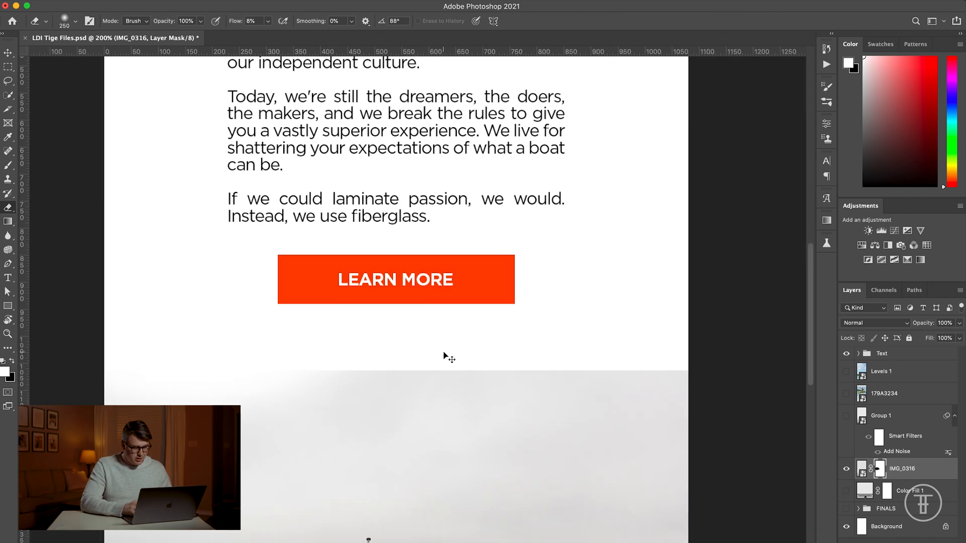
key("super+minus")
left_click_drag(538, 331, 573, 350)
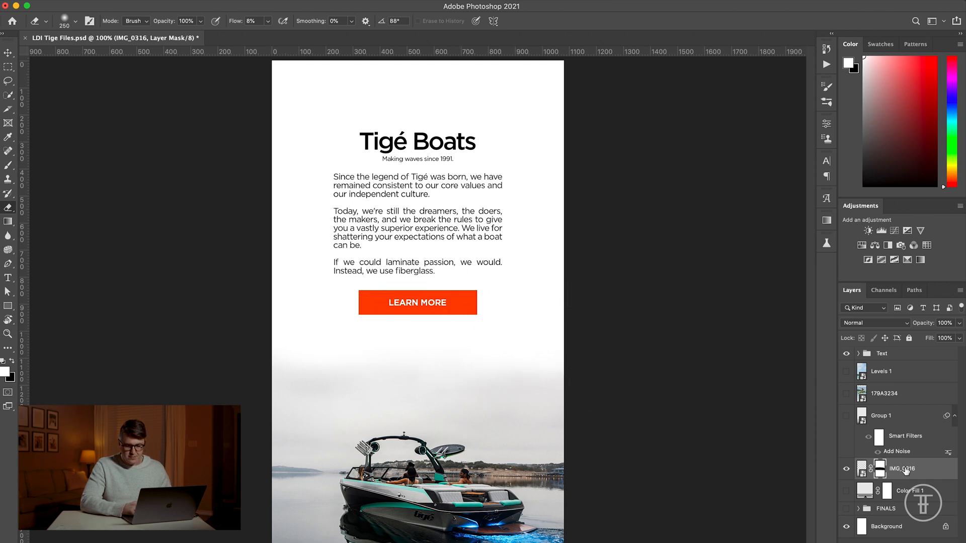
left_click(847, 495)
Step: Group the IMG_0316 and Color Fill 1 layers and convert the group to a Smart Object
key("super+plus")
key("super+plus")
scroll(654, 455, "down", 2)
scroll(654, 455, "left", 8)
key("v")
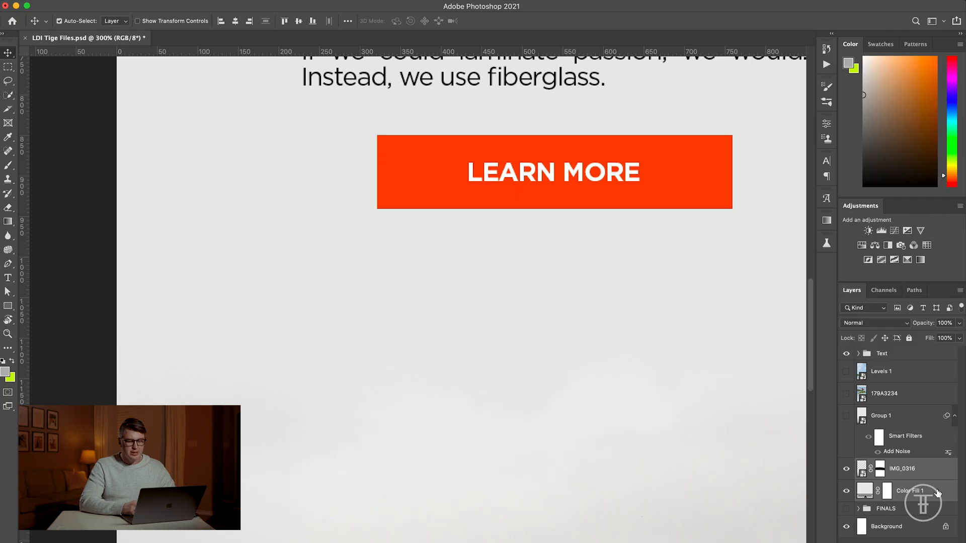
key("super+g")
right_click(905, 465)
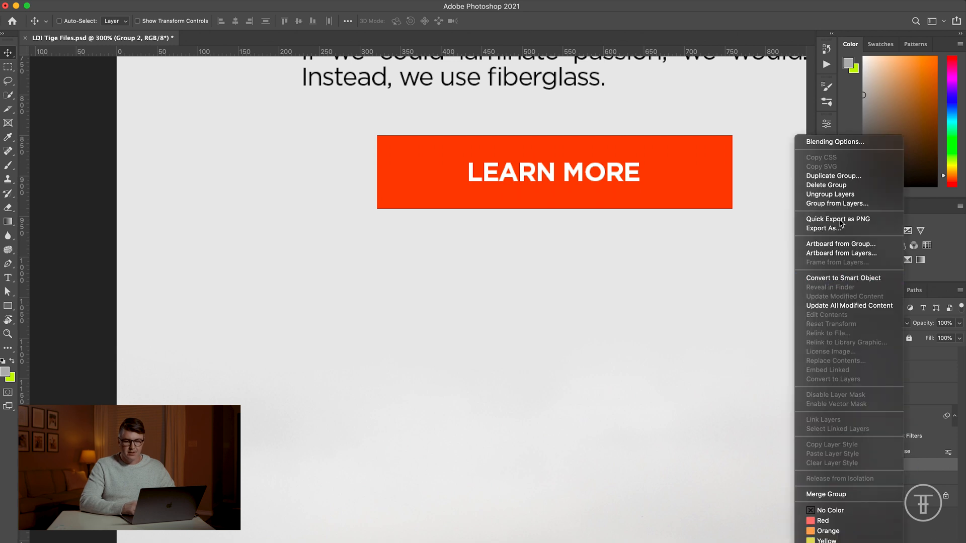
left_click(845, 280)
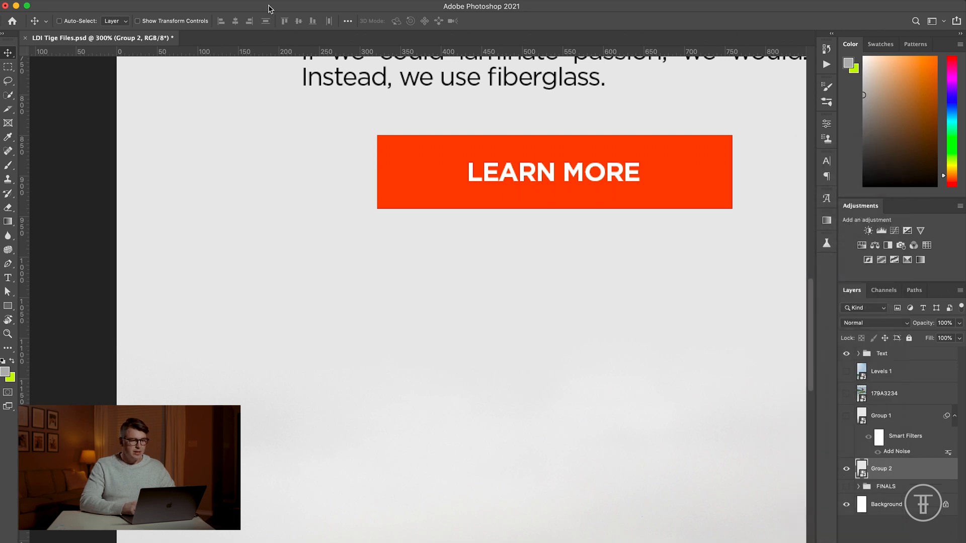
Step: Apply an Add Noise filter to the Group 2 Smart Object with a 1% amount, Gaussian distribution and Monochromatic enabled
left_click(252, 0)
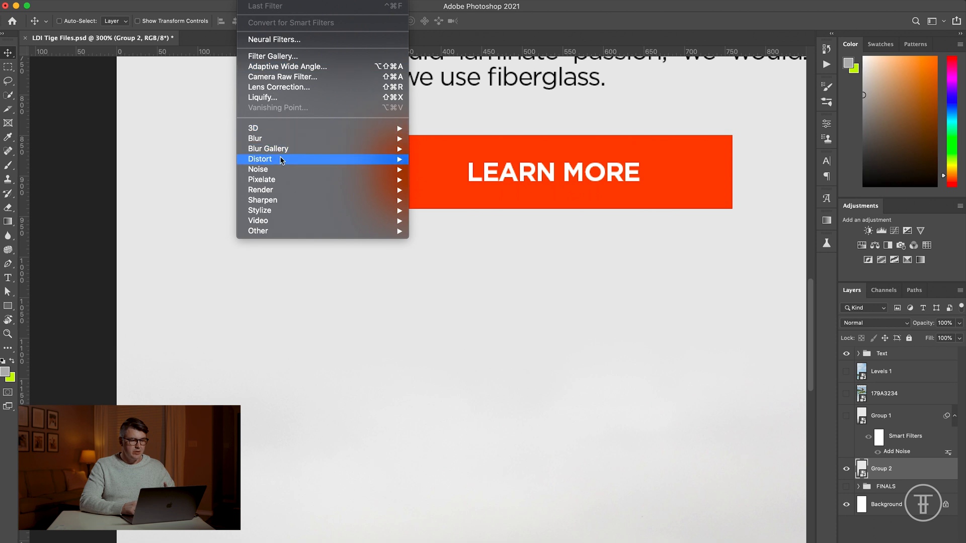
mouse_move(387, 172)
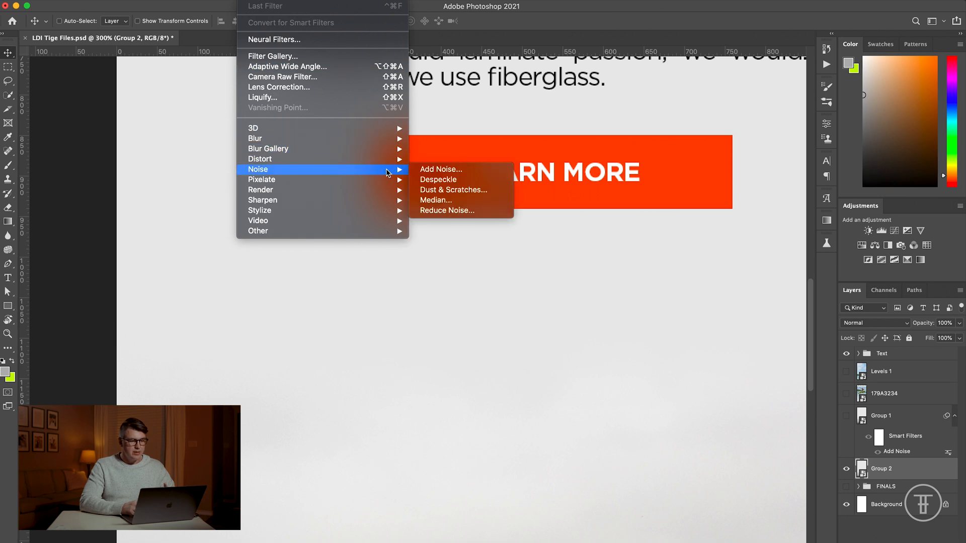
left_click(422, 169)
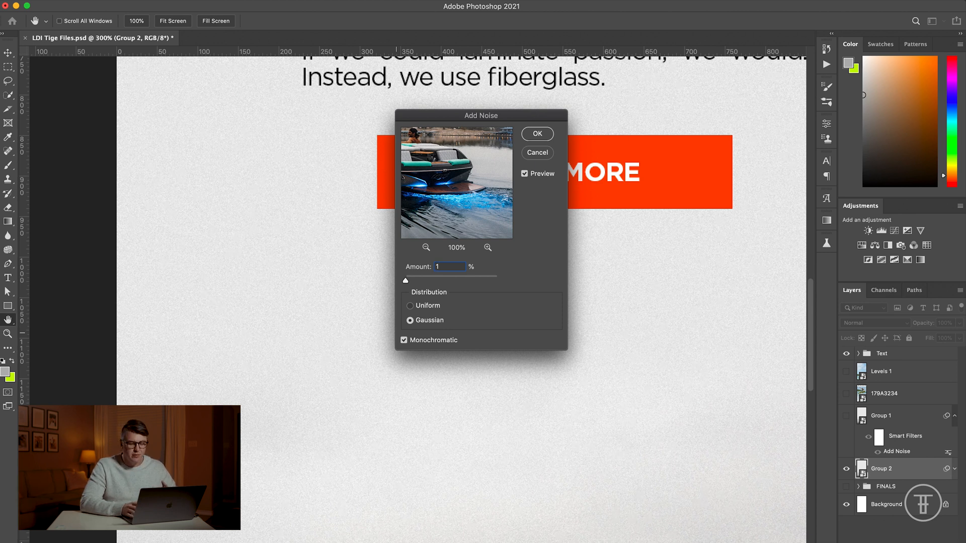
key("Return")
key("v")
Step: Examine the noise texture across the blended sky, the boat and the background behind the text
scroll(321, 312, "down", 5)
scroll(321, 312, "left", 2)
scroll(321, 313, "down", 3)
scroll(321, 314, "up", 4)
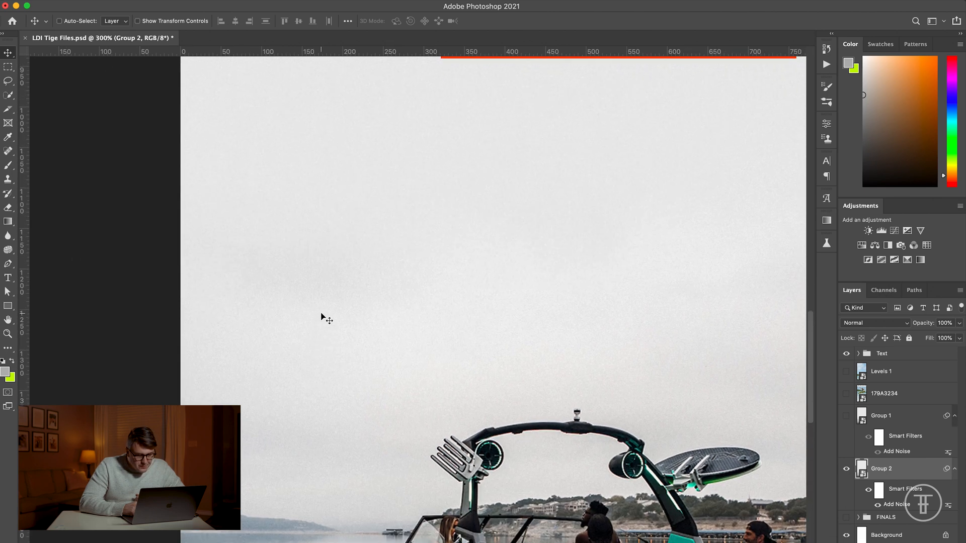
scroll(321, 313, "right", 4)
scroll(321, 314, "right", 3)
scroll(321, 314, "up", 15)
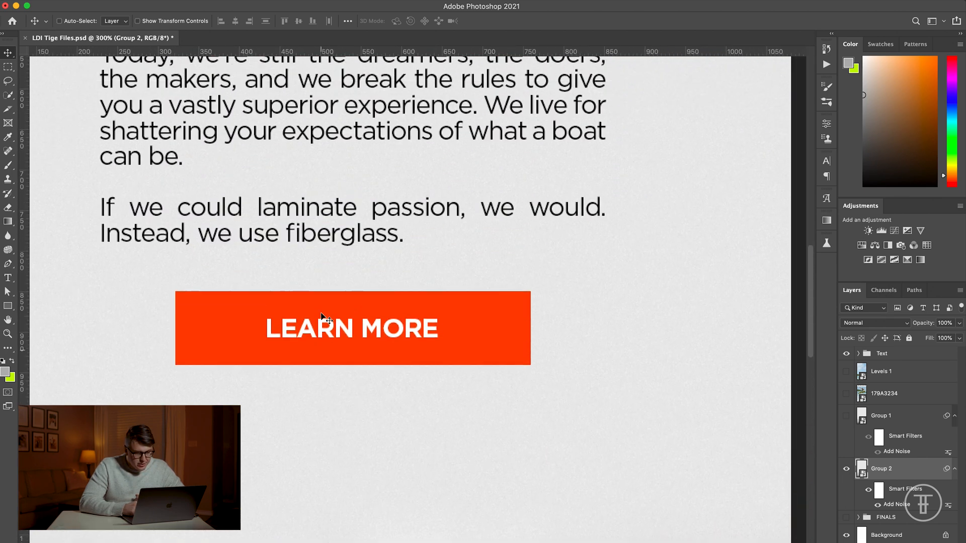
scroll(321, 313, "left", 3)
Step: Hide the Group 2 layer and show the 179A3234 wakesurfing photo layer
key("super+1")
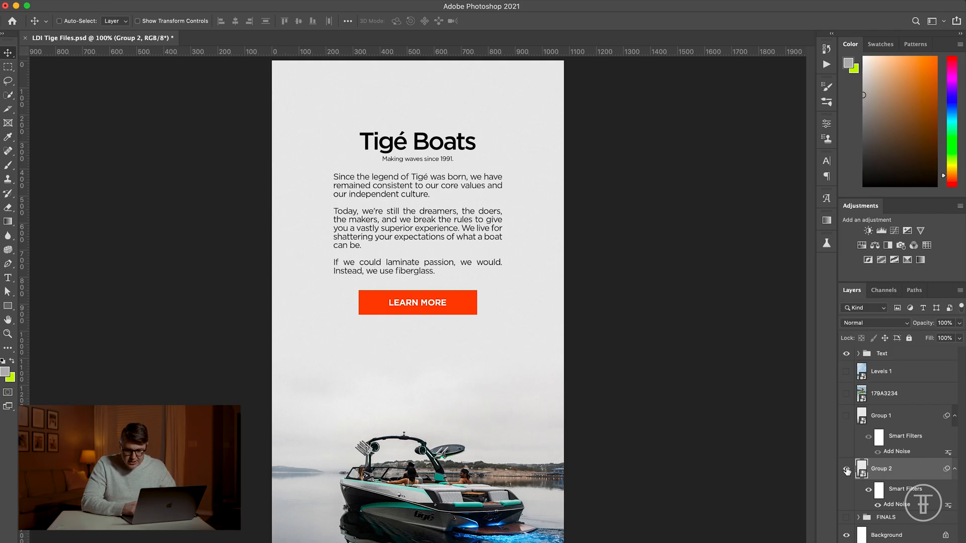
left_click(847, 394)
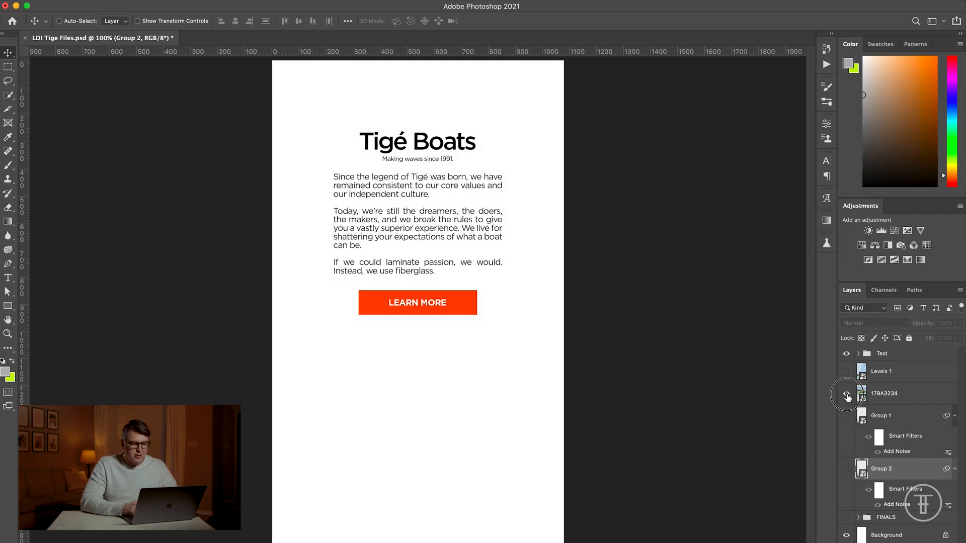
left_click(846, 394)
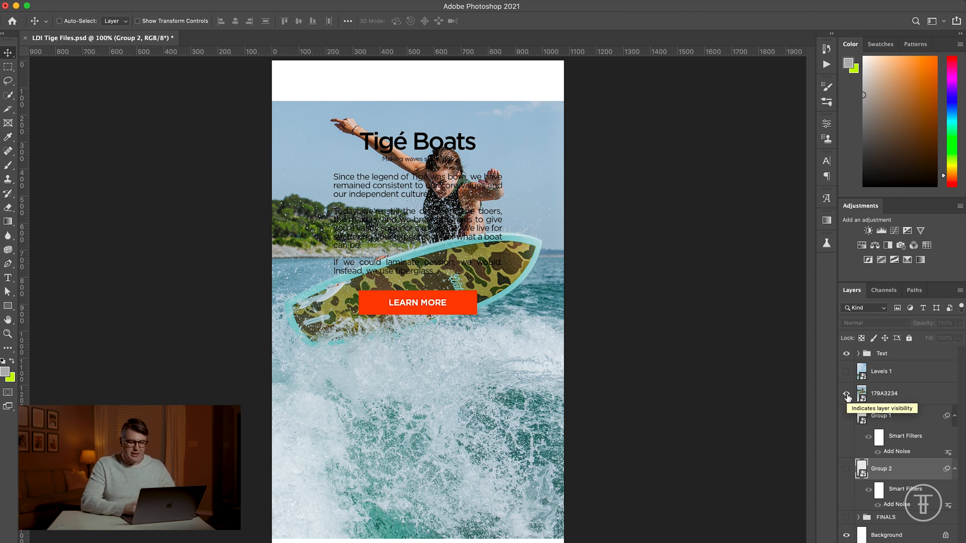
Step: Move the 179A3234 wakesurfing photo down so its upper edge meets the LEARN MORE button
left_click(911, 396)
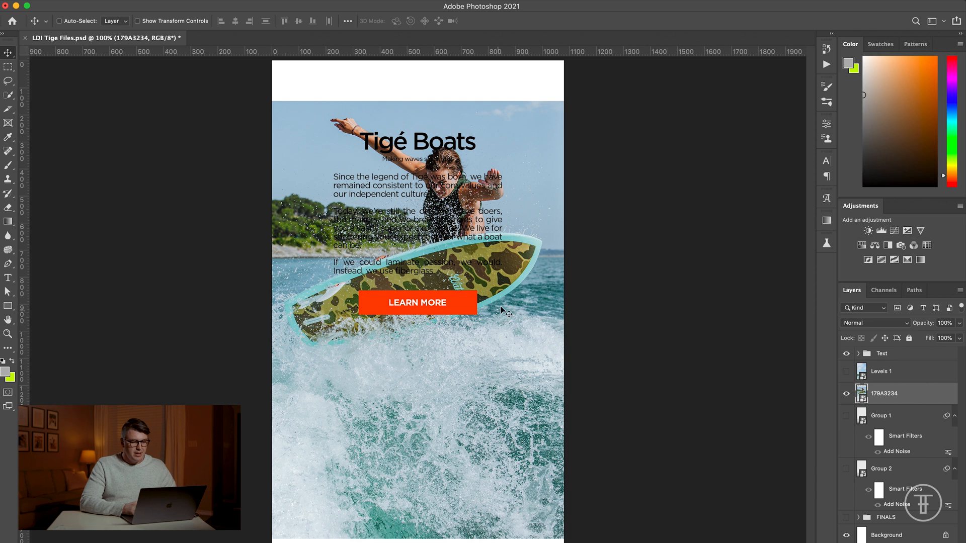
left_click_drag(521, 288, 523, 388)
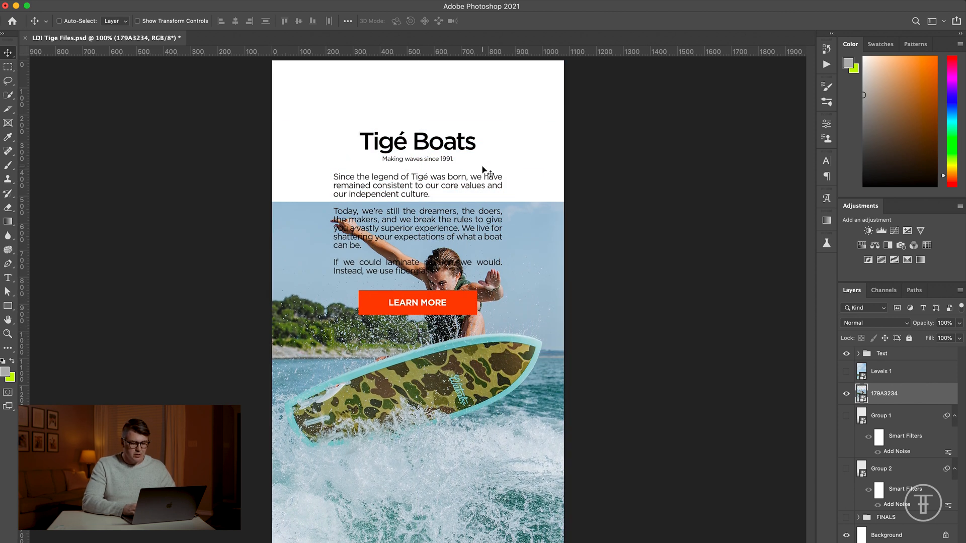
key("super+minus")
left_click_drag(474, 341, 470, 412)
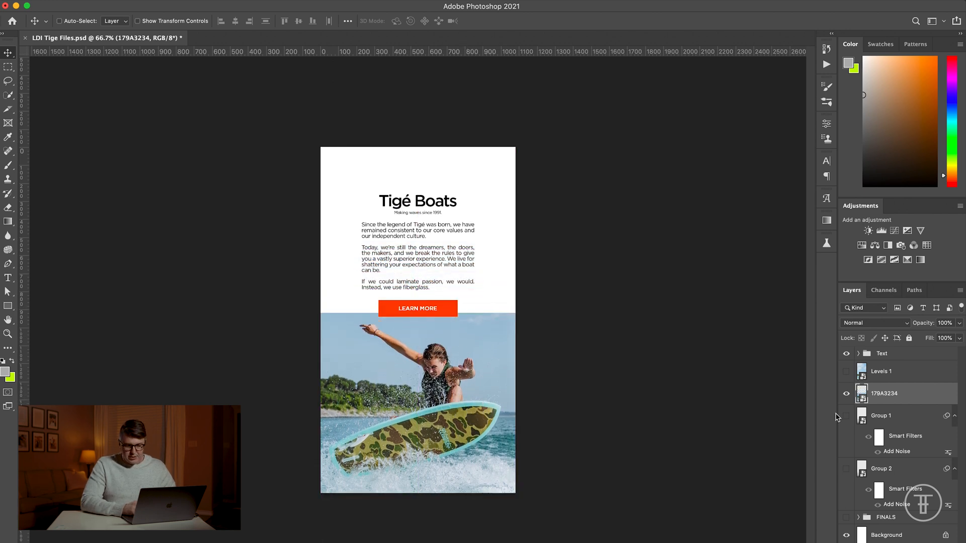
Step: Add a solid color fill layer beneath the 179A3234 photo, using the sky blue #abc4d8 sampled from the photo's upper edge
left_click(917, 421)
left_click(902, 542)
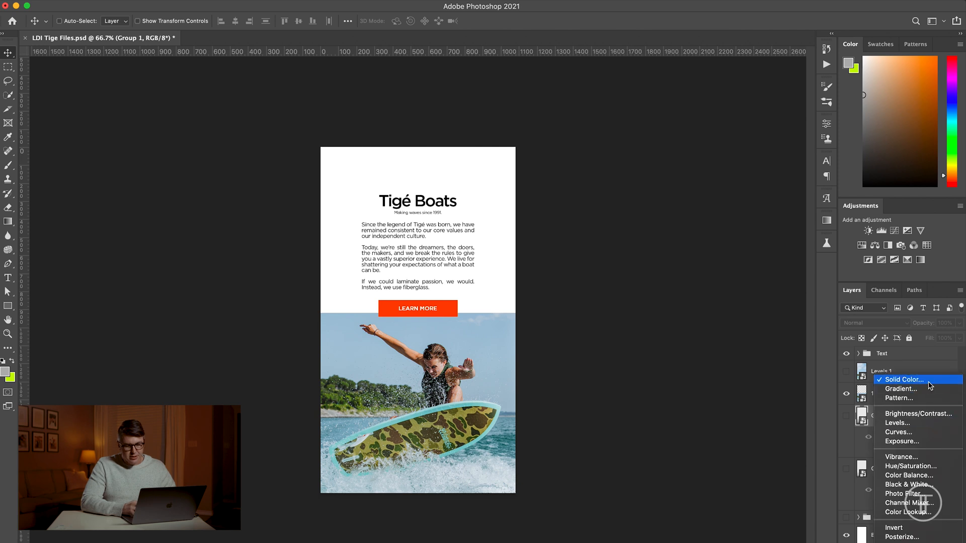
left_click(928, 382)
left_click_drag(431, 322, 352, 319)
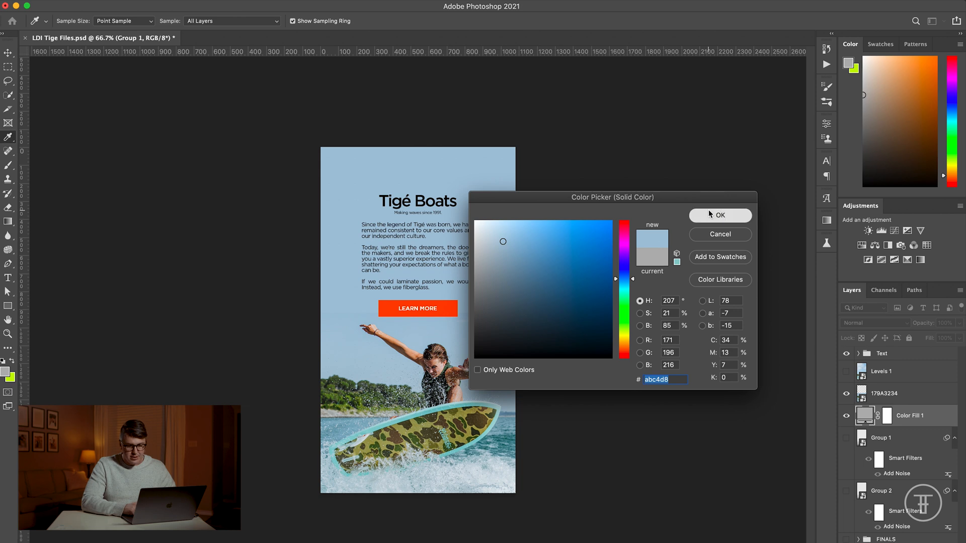
left_click(720, 215)
Step: Add a layer mask to the 179A3234 layer and hide the Text group
left_click(898, 393)
left_click(888, 542)
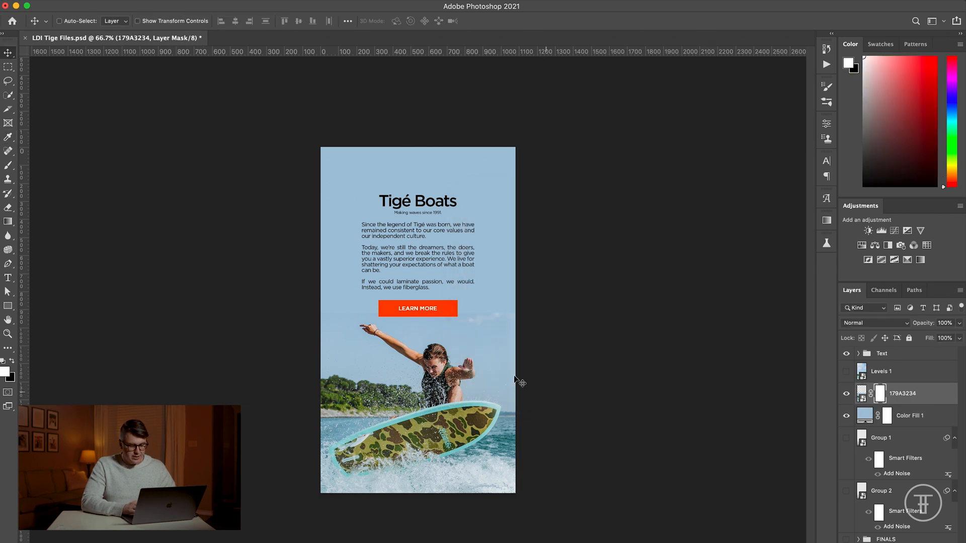
key("super+plus")
key("super+plus")
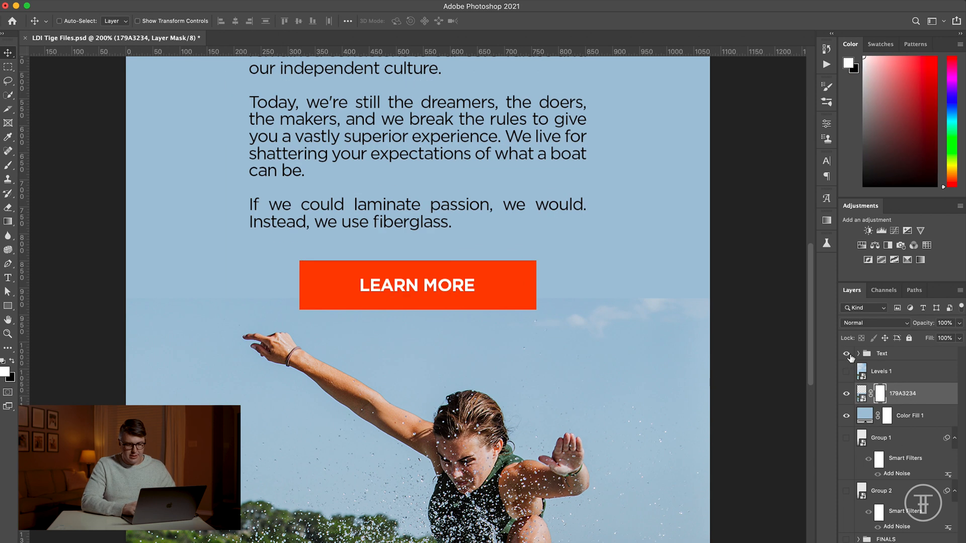
left_click(848, 355)
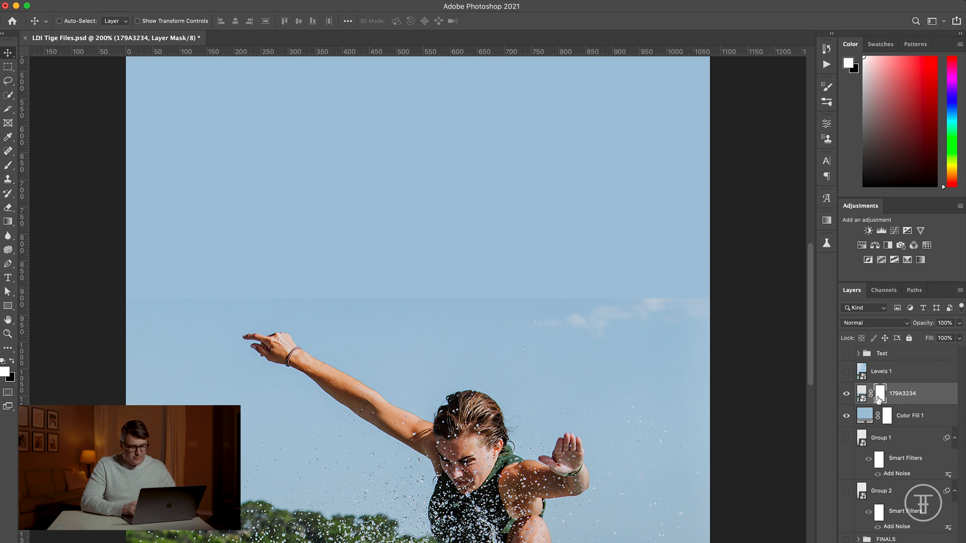
Step: Blend the photo's upper edge into the fill by erasing along it on the layer mask, enlarging the soft eraser to 200 px
key("e")
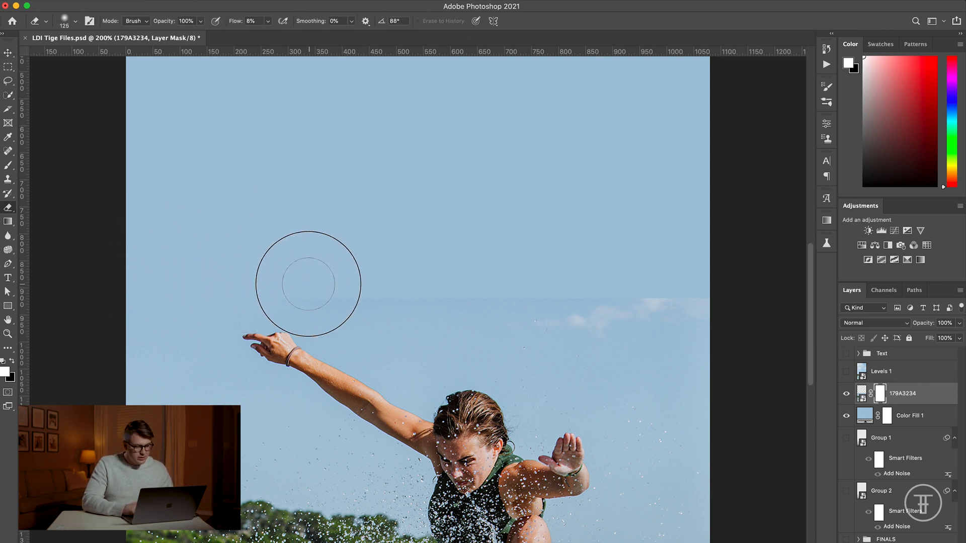
mouse_move(364, 298)
left_mouse_down()
mouse_move(402, 289)
mouse_move(577, 298)
mouse_move(751, 323)
mouse_move(581, 300)
mouse_move(550, 312)
mouse_move(628, 334)
left_mouse_up()
key("bracketright")
key("bracketright")
key("bracketright")
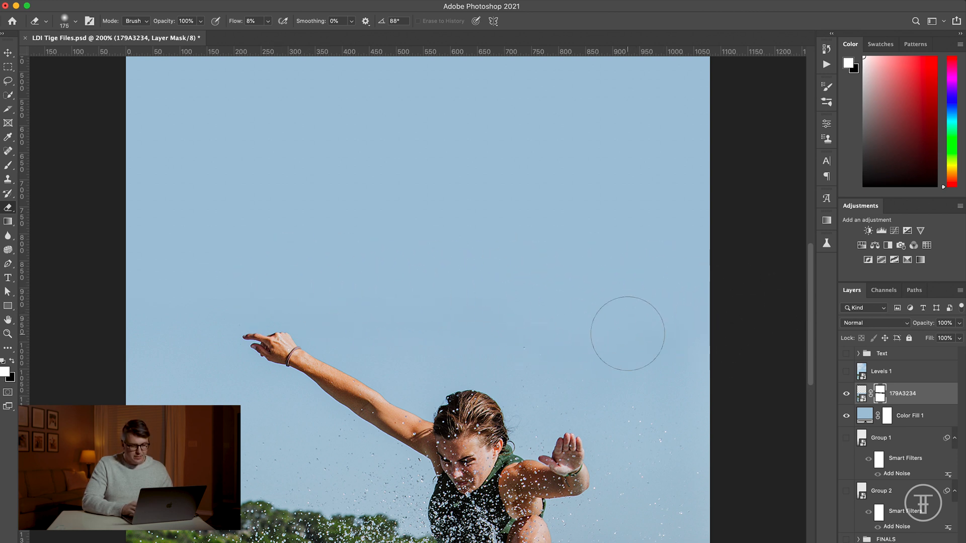
key("super+minus")
key("super+minus")
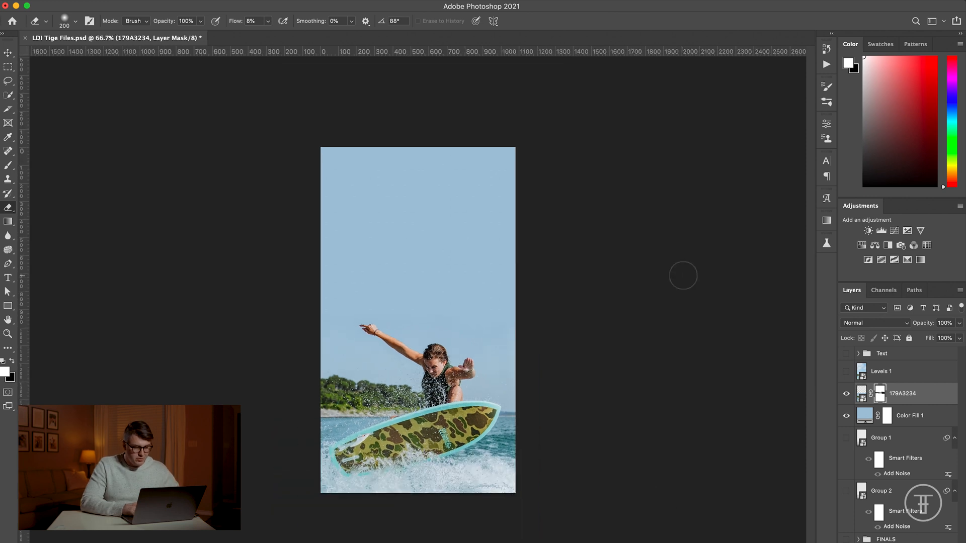
Step: Show the Text group and nudge it slightly upward, away from the wakesurfer's raised hand
left_click(846, 354)
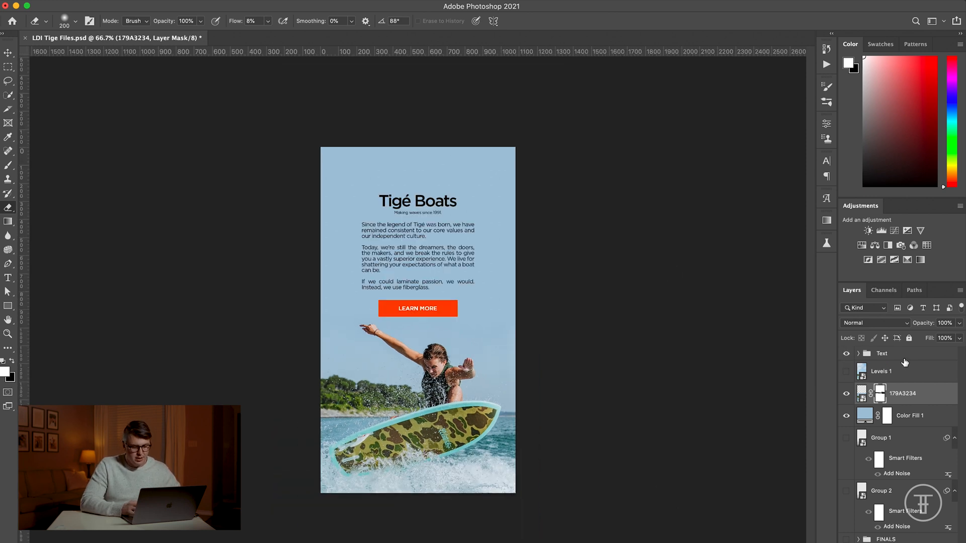
left_click(904, 361)
key("v")
key("Up")
key("Up")
key("Up")
key("Up")
key("Up")
key("Up")
key("Up")
key("Up")
key("Up")
key("Up")
key("Up")
key("Up")
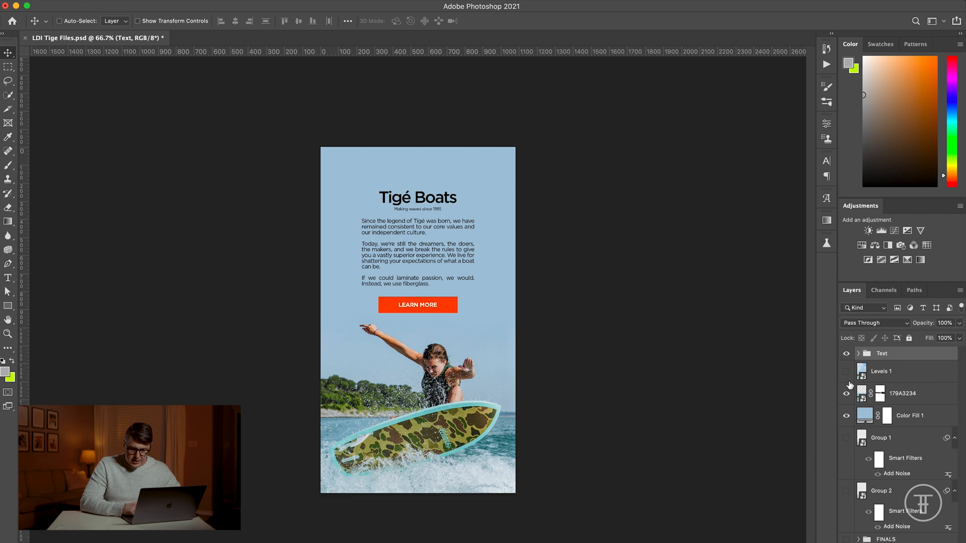
Step: Hide the Text group and delete the Levels 1 layer
left_click(848, 356)
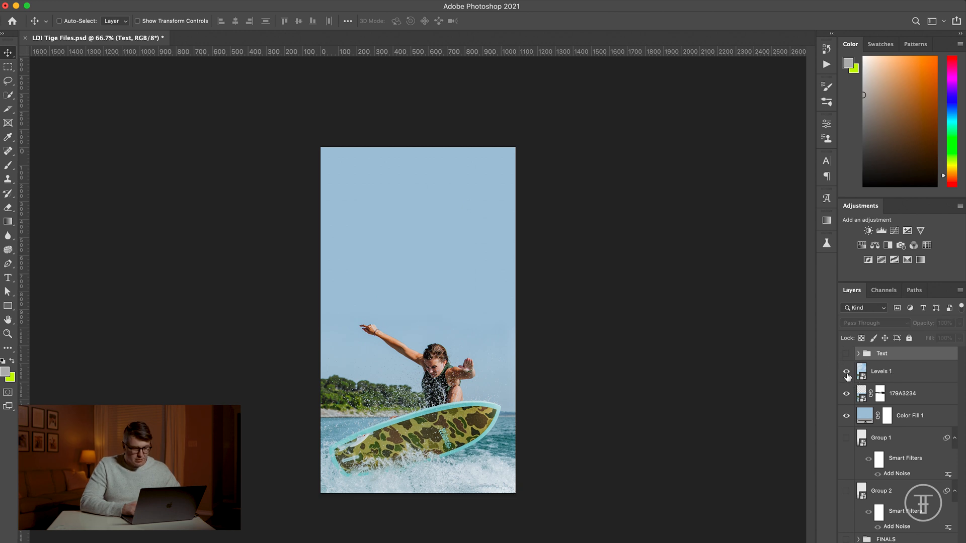
left_click(848, 374)
left_click(847, 376)
left_click(891, 375)
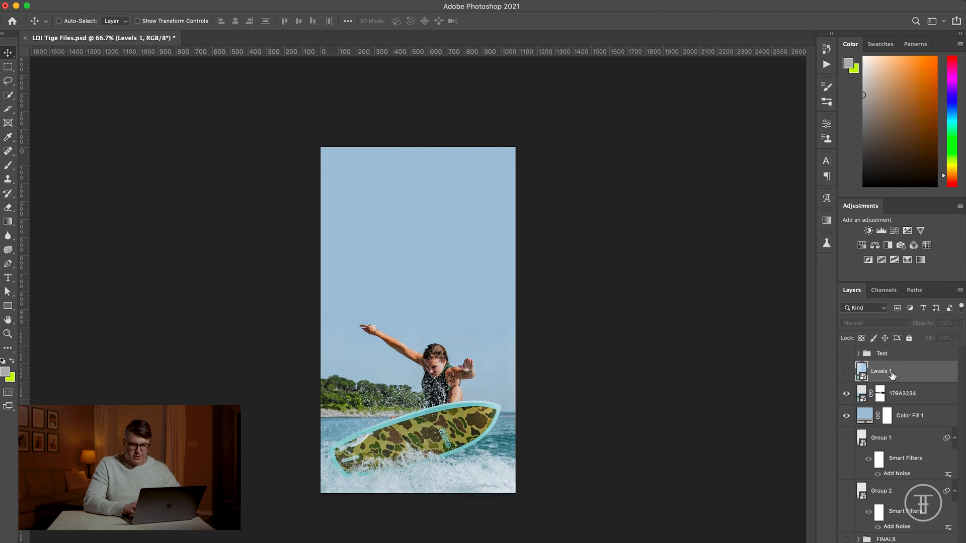
key("Delete")
Step: Place 179A3466.jpg from the LDI Tige Examples folder and scale it up to cover the whole canvas
left_click(173, 542)
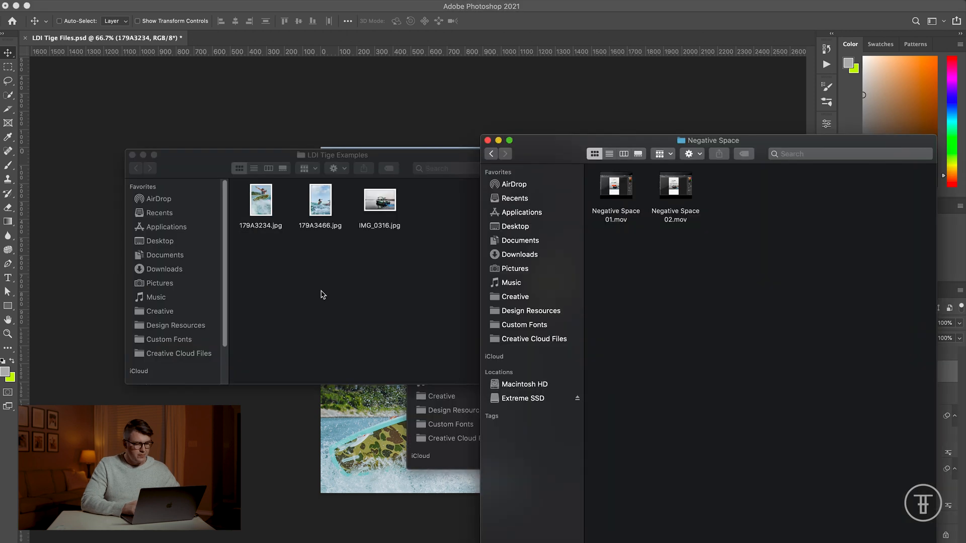
left_click(322, 291)
left_click_drag(319, 212, 399, 471)
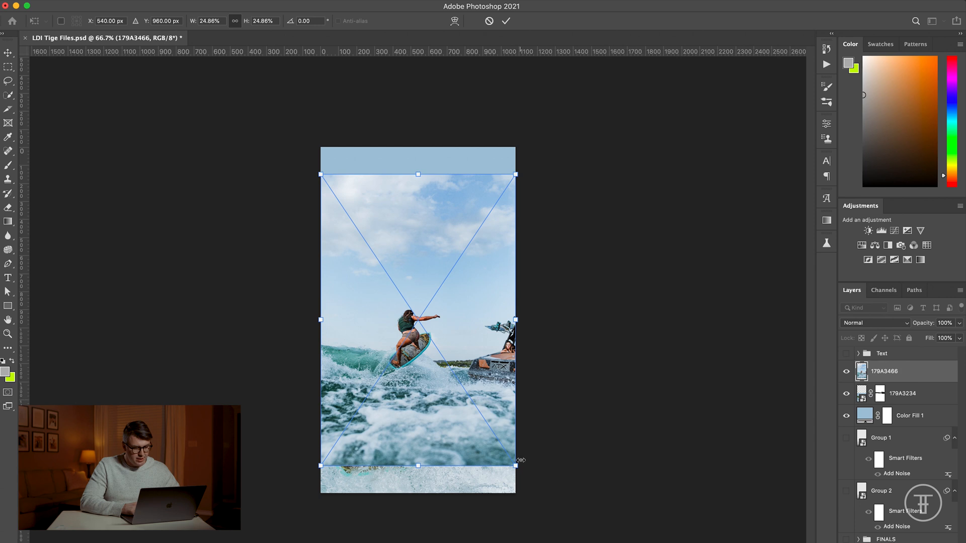
left_click_drag(514, 466, 633, 542)
key("Return")
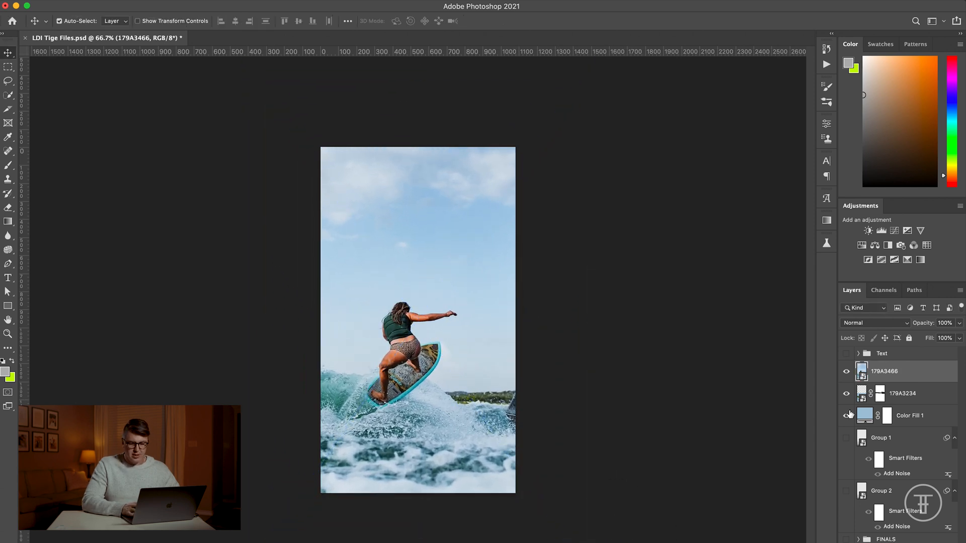
Step: Move the 179A3466 layer below 179A3234 and delete the layer mask from 179A3234
key("super+bracketleft")
key("super+minus")
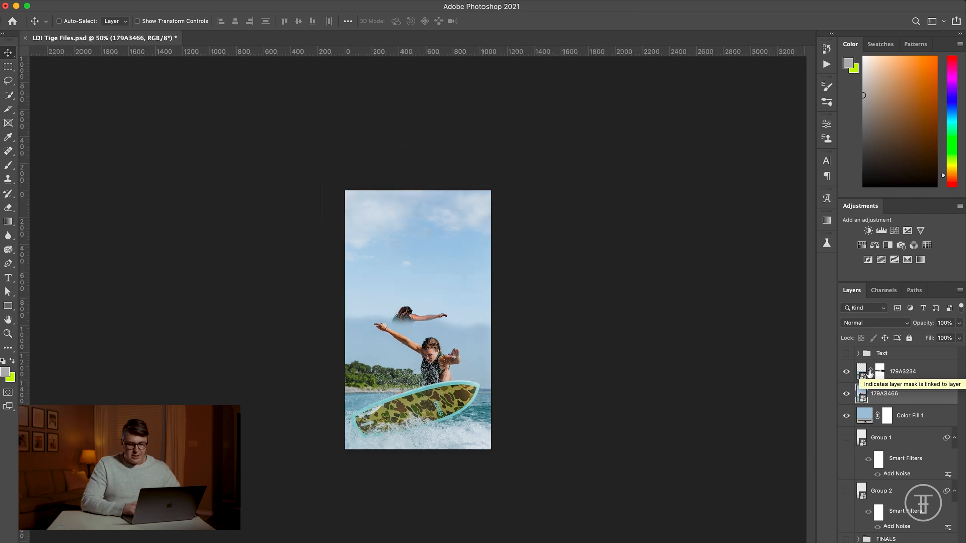
right_click(880, 371)
left_click(864, 390)
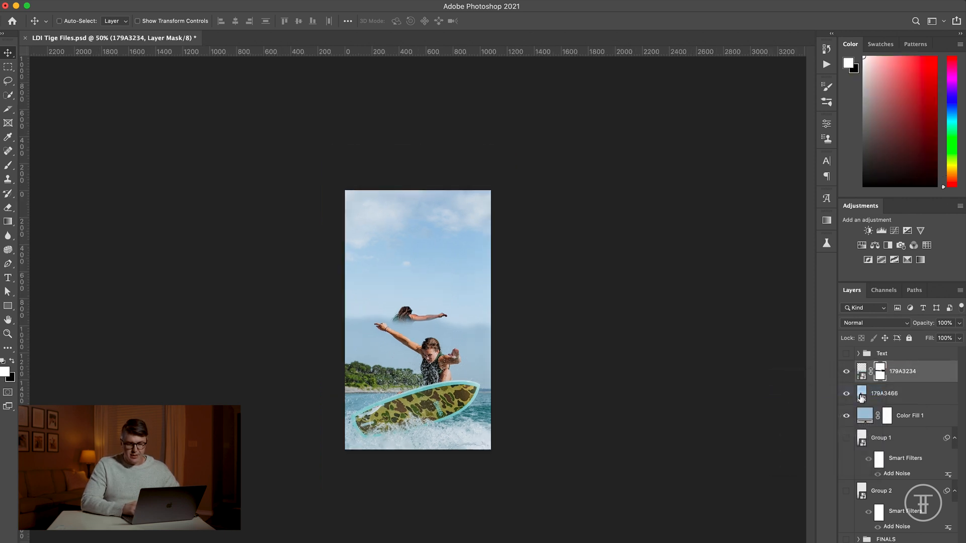
Step: Scale the 179A3466 photo and move it down until only its cloudy sky fills the area above the wakesurfer
left_click(864, 394)
key("super+t")
left_click_drag(547, 514, 593, 542)
left_click_drag(556, 423, 556, 499)
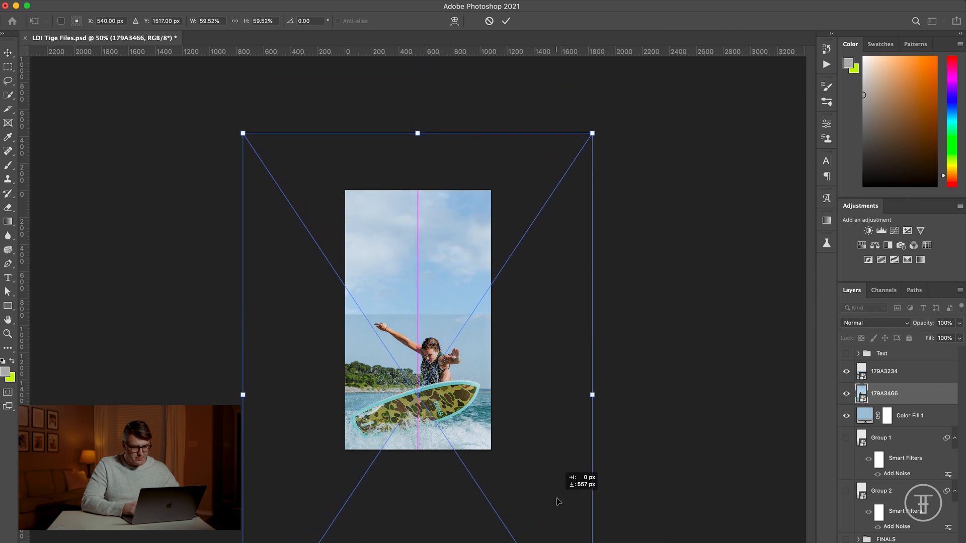
left_click_drag(592, 134, 543, 149)
key("Return")
key("super+1")
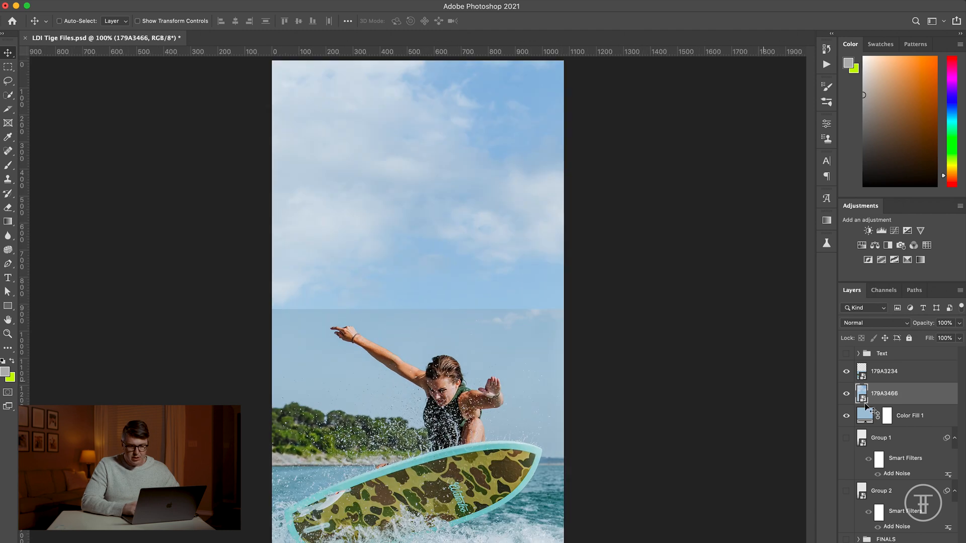
Step: Add a layer mask to 179A3234 and softly erase its upper edge to blend it into the cloudy sky
left_click(912, 373)
left_click(889, 542)
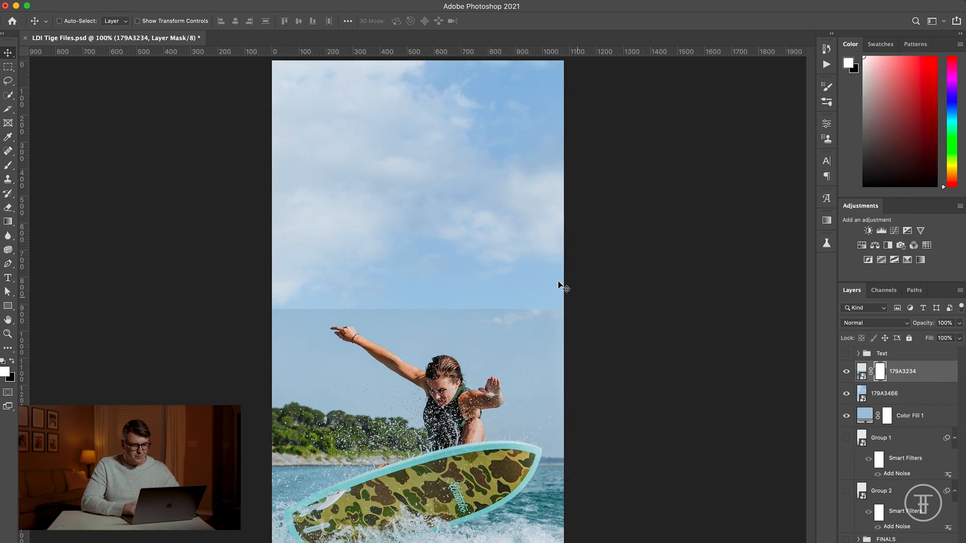
key("e")
mouse_move(274, 291)
left_mouse_down()
mouse_move(327, 288)
mouse_move(396, 294)
mouse_move(369, 285)
mouse_move(406, 301)
mouse_move(395, 300)
mouse_move(514, 320)
mouse_move(551, 302)
mouse_move(416, 301)
mouse_move(347, 279)
left_mouse_up()
key("v")
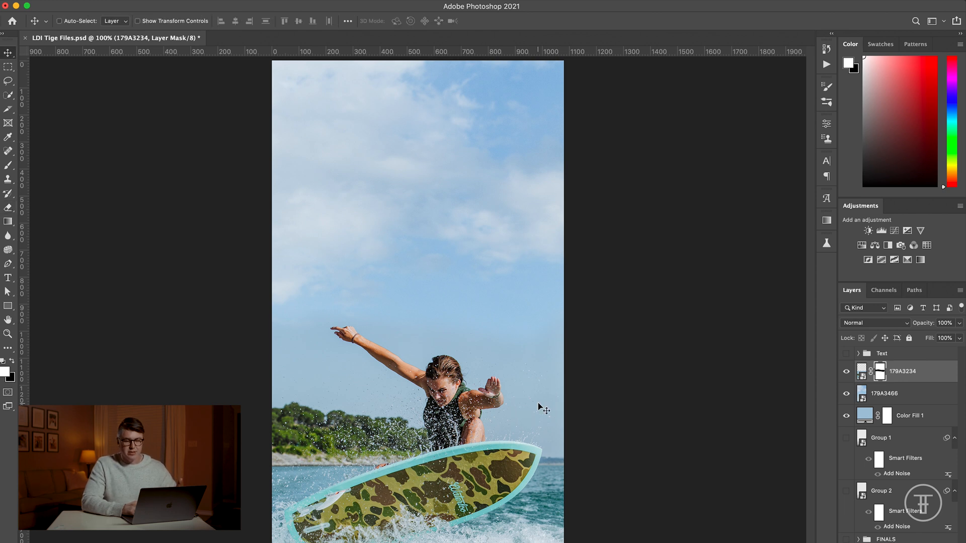
Step: Examine the blend between the two skies up close around the wakesurfer's outstretched arm
key("super+equal")
key("super+equal")
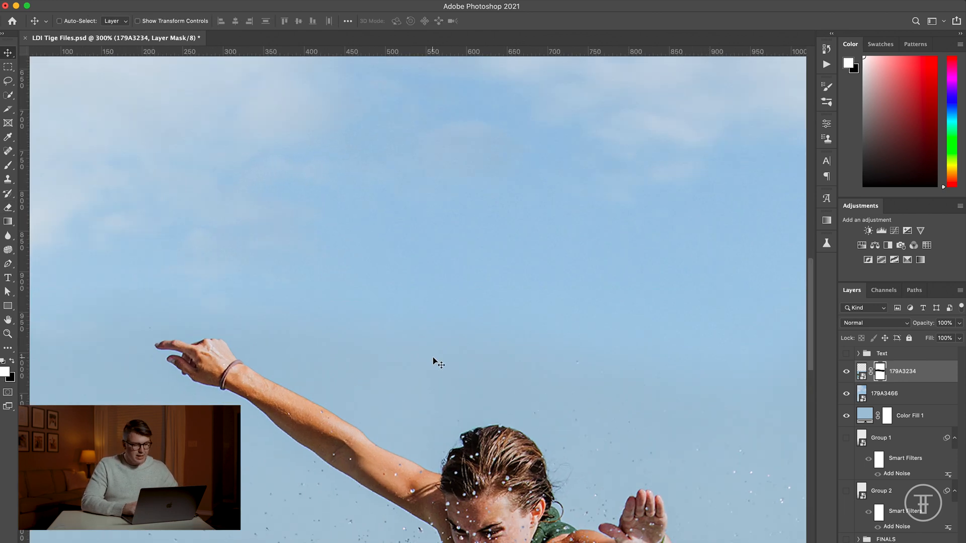
scroll(252, 403, "left", 5)
scroll(252, 403, "down", 3)
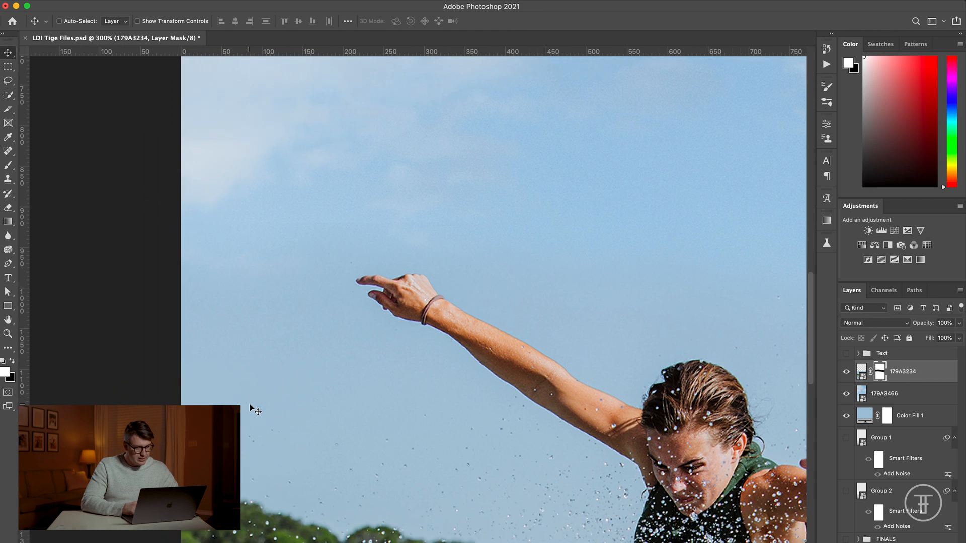
scroll(305, 383, "up", 5)
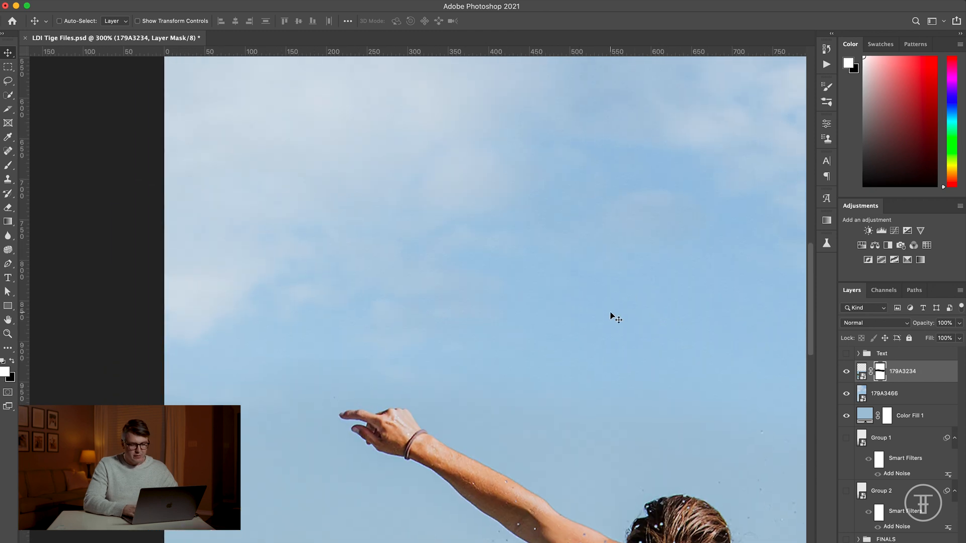
key("super+minus")
key("super+minus")
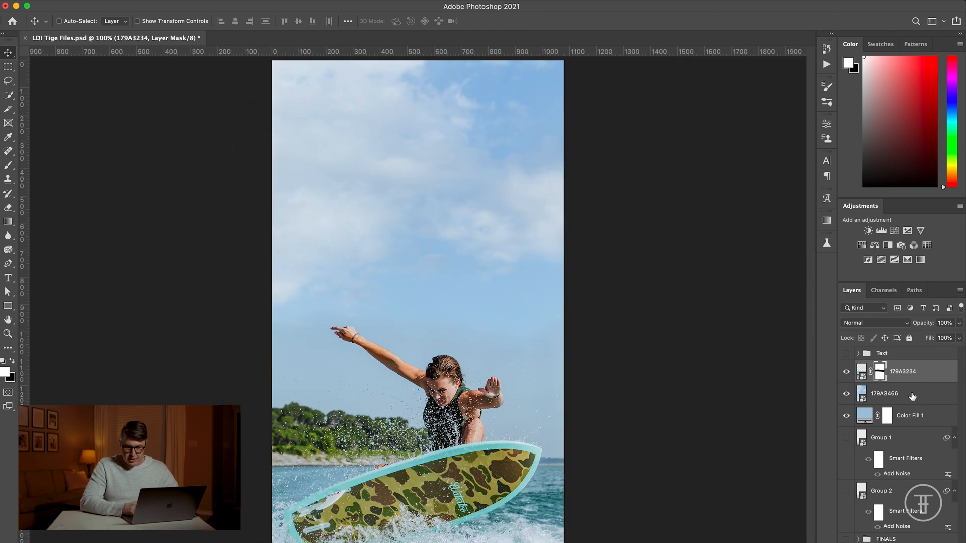
Step: Delete the Color Fill 1 layer and clip a Hue/Saturation adjustment to 179A3466 with Saturation -11 and Lightness -7
left_click(910, 416)
key("Delete")
left_click(891, 394)
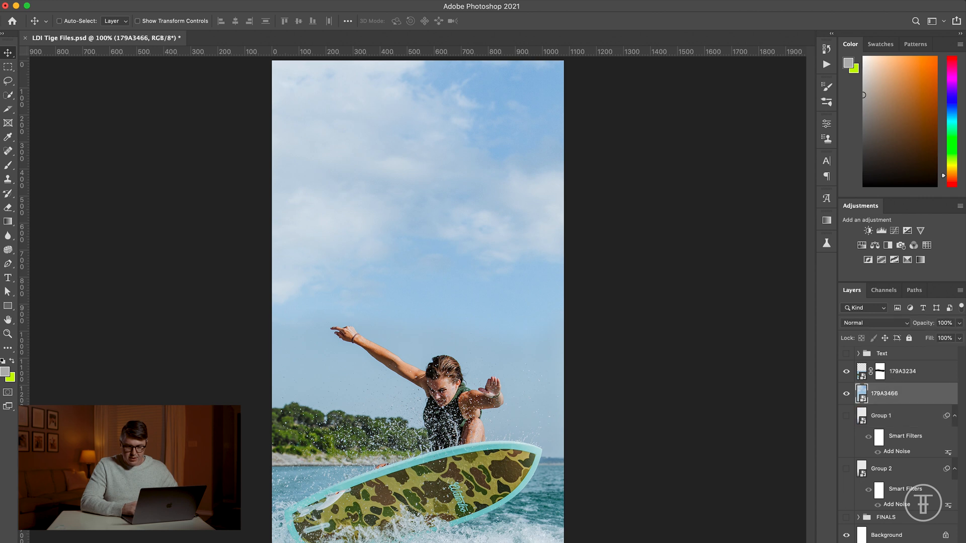
left_click(861, 246)
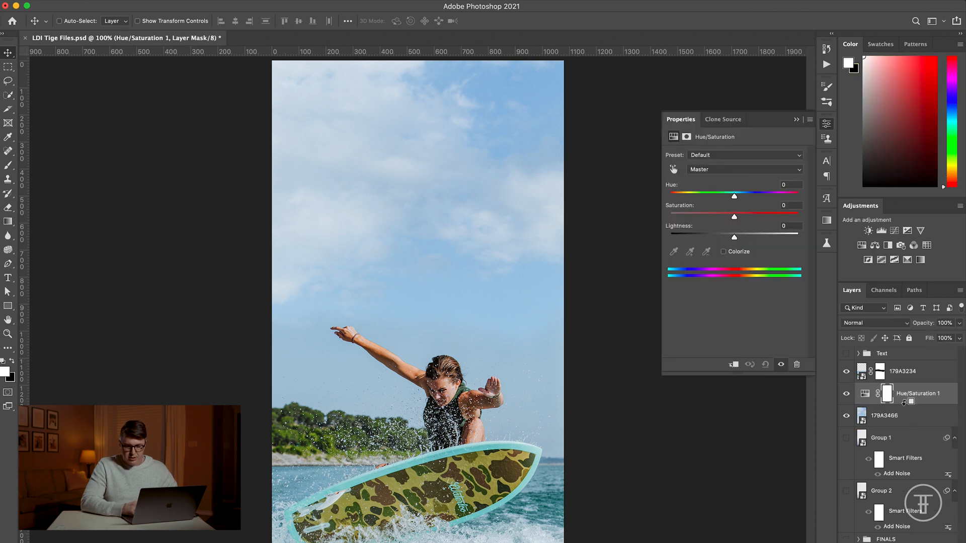
left_click(903, 402, "alt")
left_click_drag(735, 218, 725, 216)
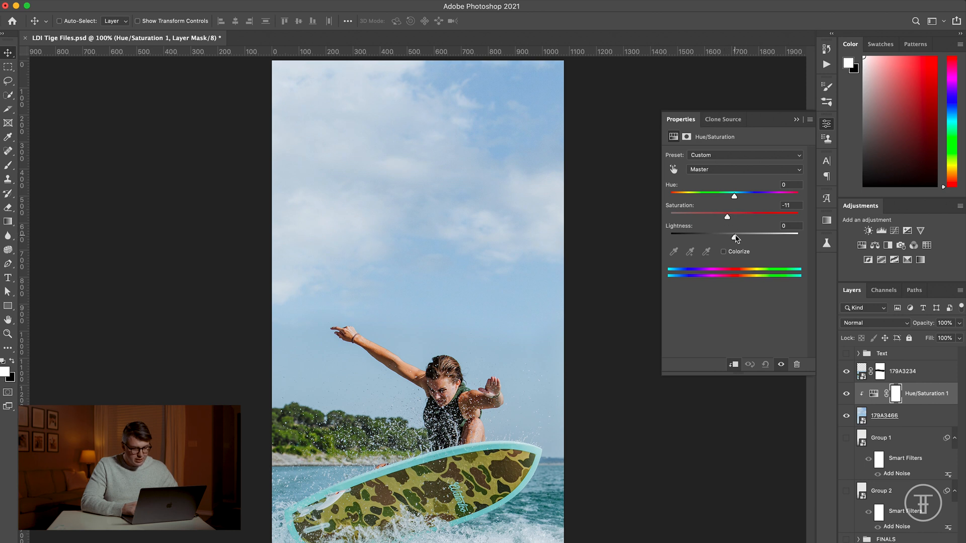
mouse_move(731, 241)
left_mouse_down()
mouse_move(706, 241)
mouse_move(731, 241)
left_mouse_up()
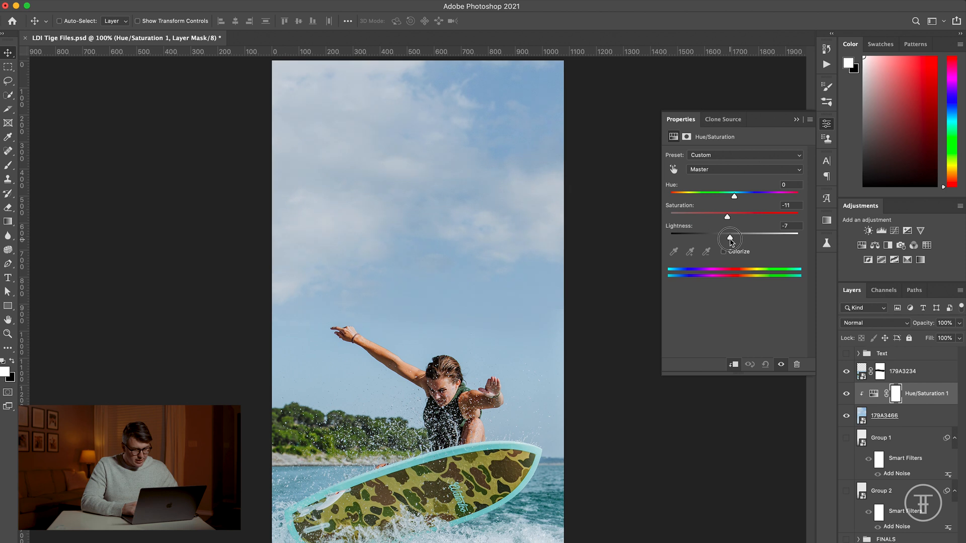
Step: Hide the 179A3466 layer and softly erase the remaining hard parts of the upper edge on the 179A3234 mask
left_click(880, 372)
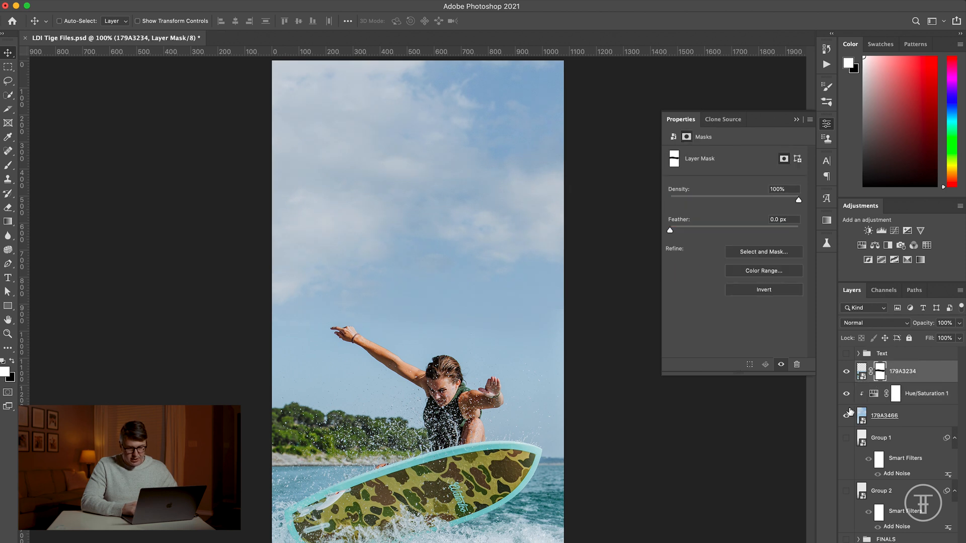
left_click(846, 417)
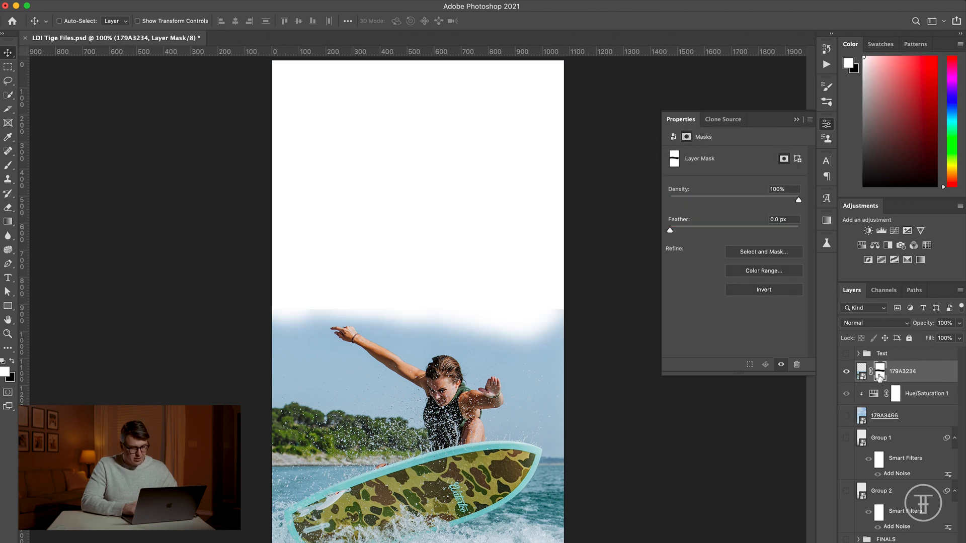
key("e")
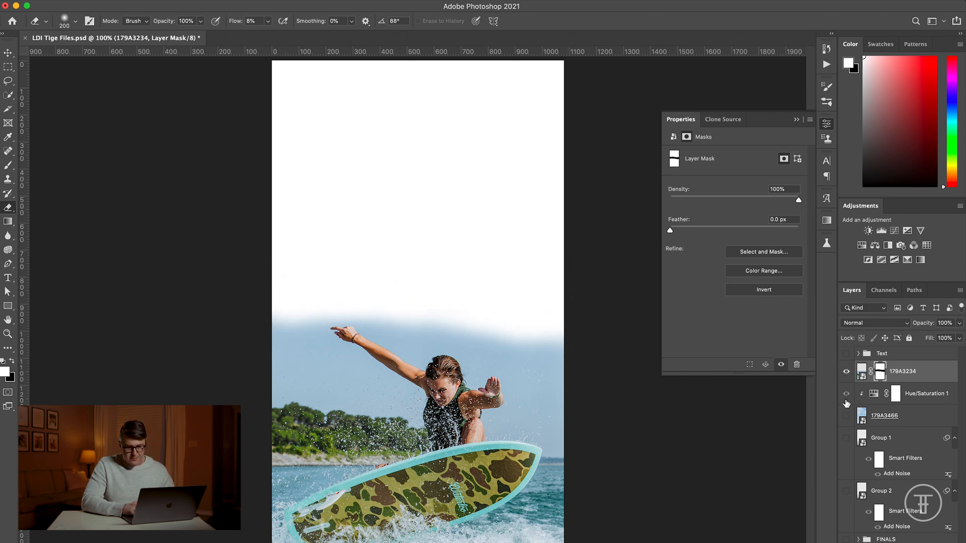
Step: Show the 179A3466 layer and its Hue/Saturation adjustment again, compare the adjustment on and off, and set Saturation to -19
left_click_drag(848, 400, 847, 416)
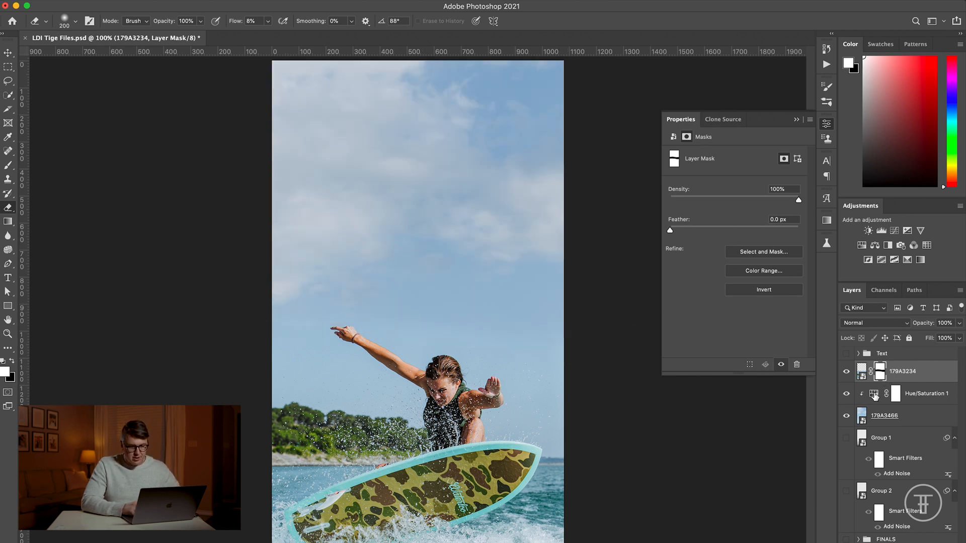
left_click(873, 397)
left_click(847, 394)
left_click(847, 395)
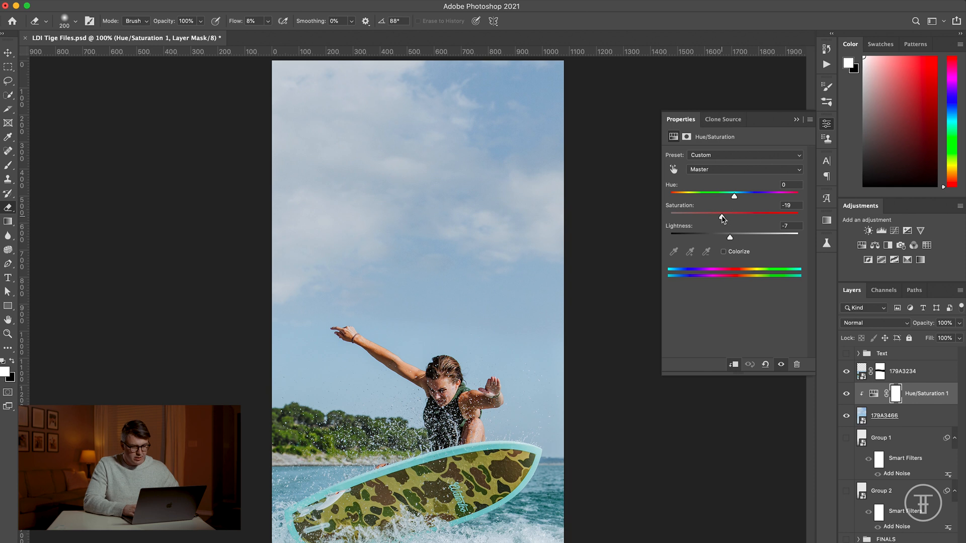
Step: Group the 179A3234, Hue/Saturation 1 and 179A3466 layers and convert the group to a smart object
key("super+minus")
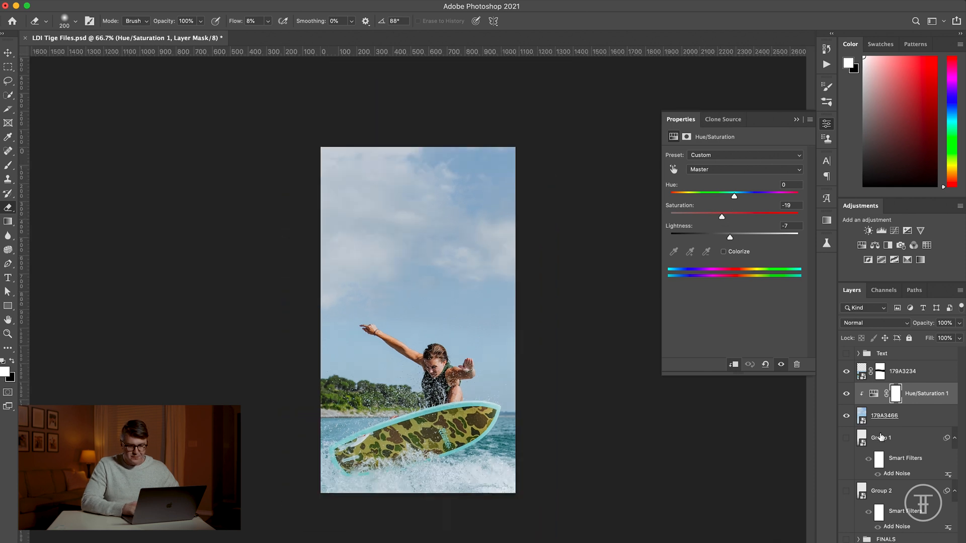
left_click(912, 377)
left_click(912, 417, "shift")
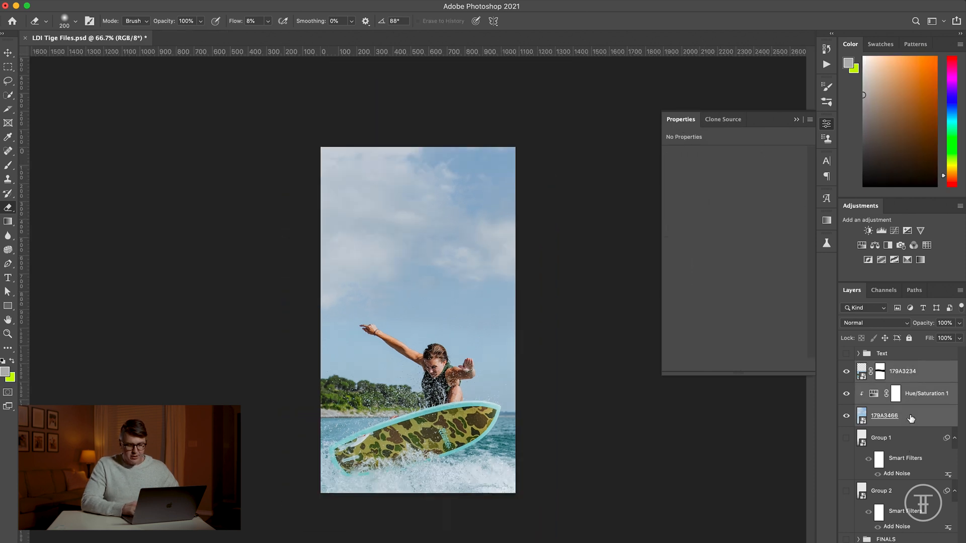
key("super+g")
right_click(886, 369)
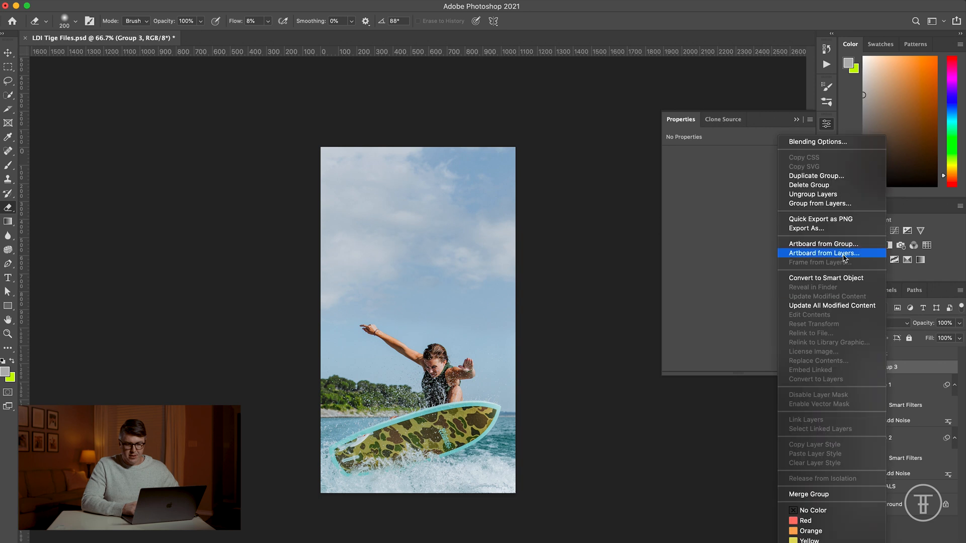
left_click(835, 278)
Step: Apply an Add Noise filter to the Group 3 smart object with 1% amount, Gaussian distribution and Monochromatic
left_click(252, 5)
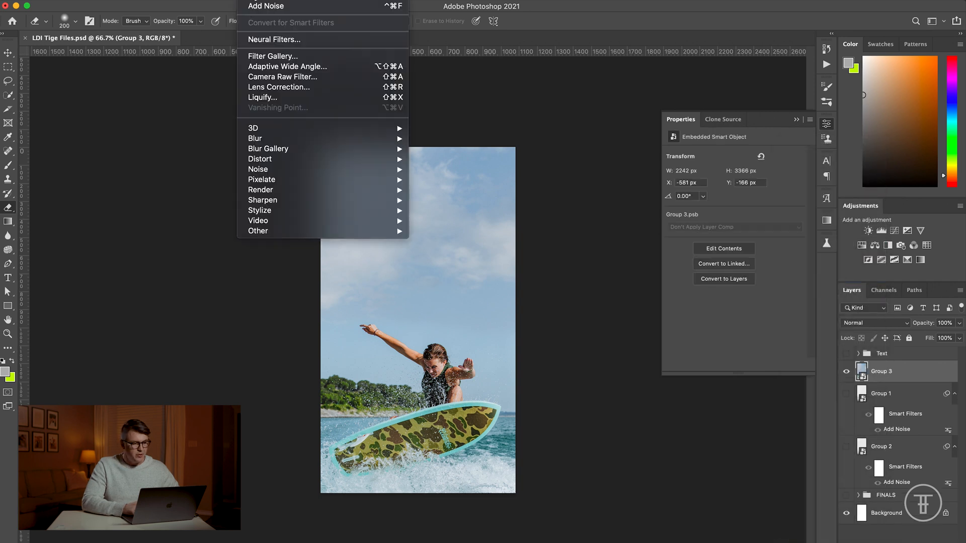
mouse_move(290, 169)
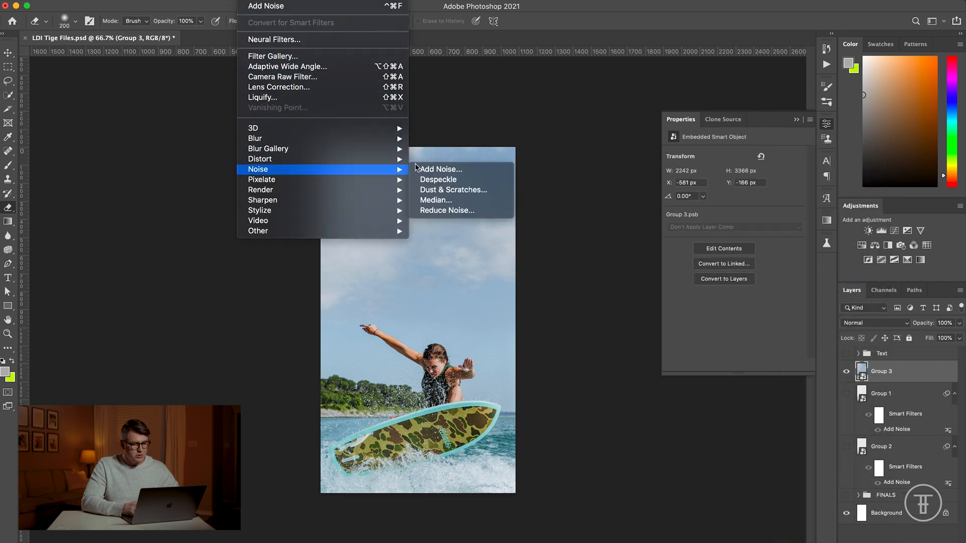
left_click(417, 169)
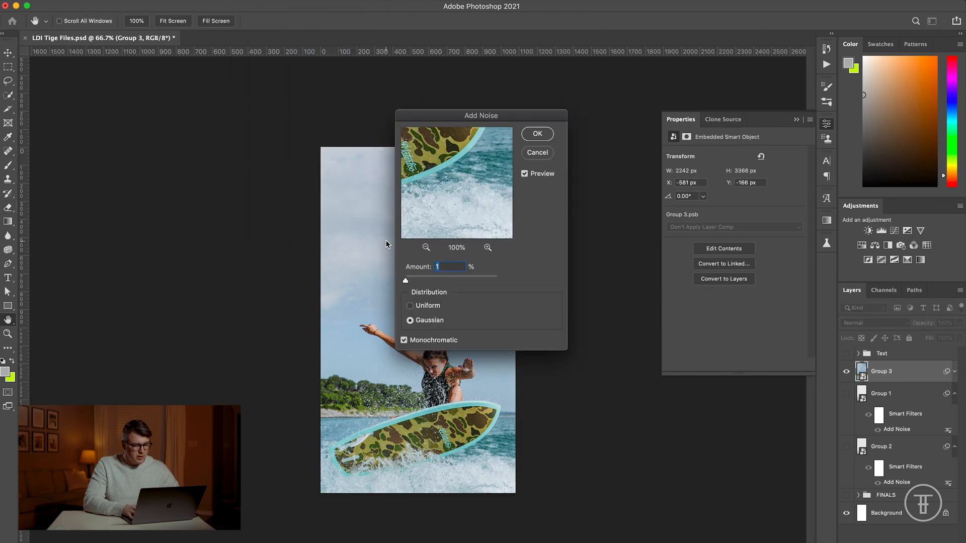
key("Return")
Step: Examine the noise and the sky blend up close around the wakesurfer's arm and head
key("super+plus")
key("super+plus")
key("super+plus")
scroll(386, 245, "left", 3)
key("v")
scroll(386, 244, "down", 1)
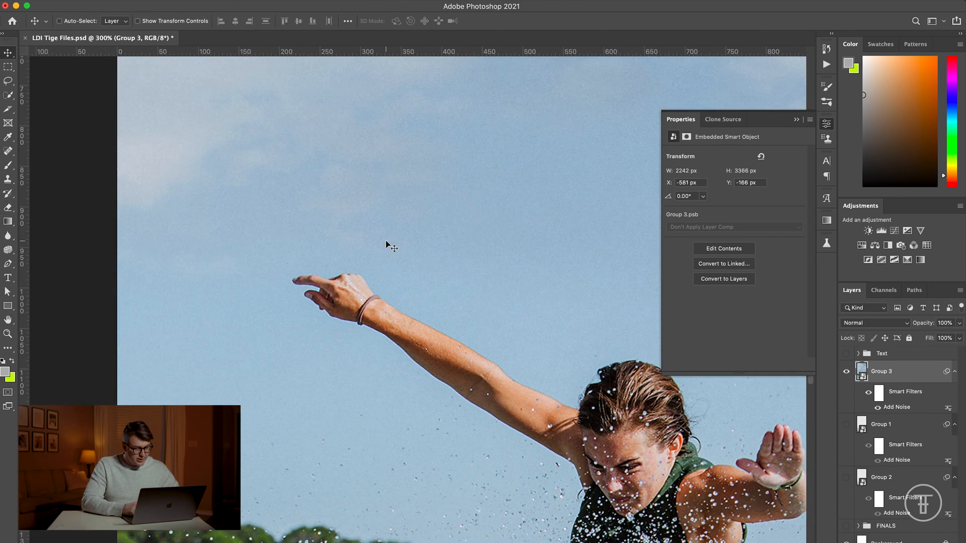
scroll(386, 244, "down", 1)
scroll(386, 245, "right", 5)
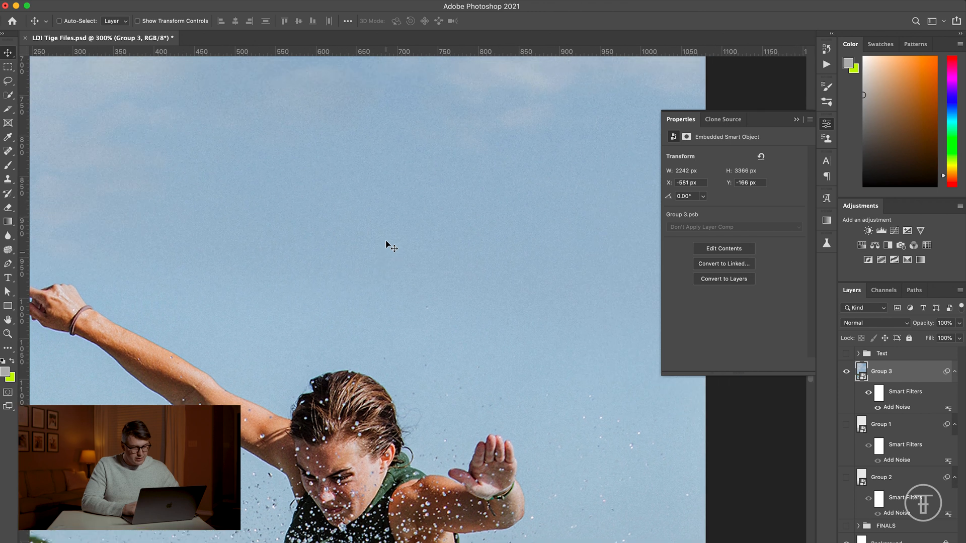
scroll(386, 245, "up", 8)
scroll(386, 245, "left", 4)
key("super+minus")
key("super+minus")
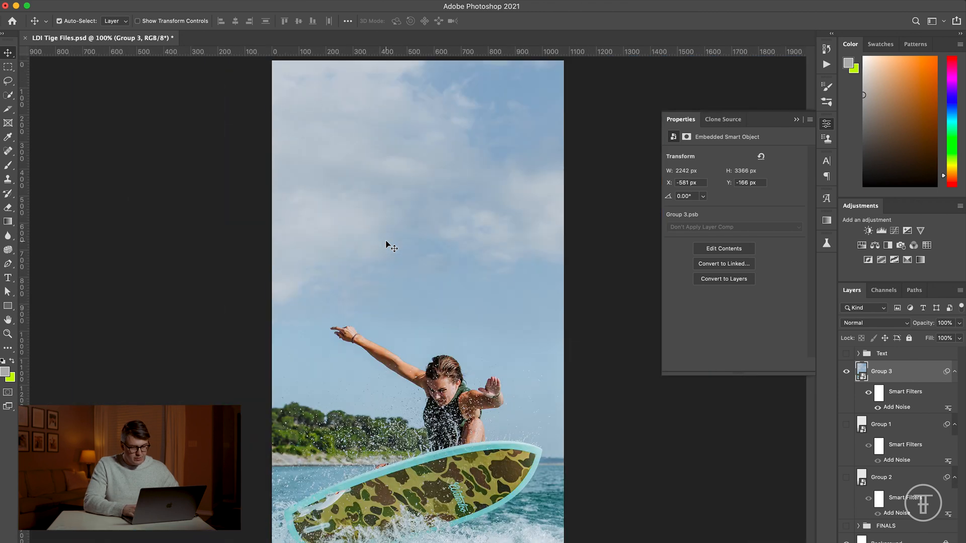
Step: Show the Text group and move it slightly upward, clear of the wakesurfer's hand
key("super+minus")
left_click(846, 355)
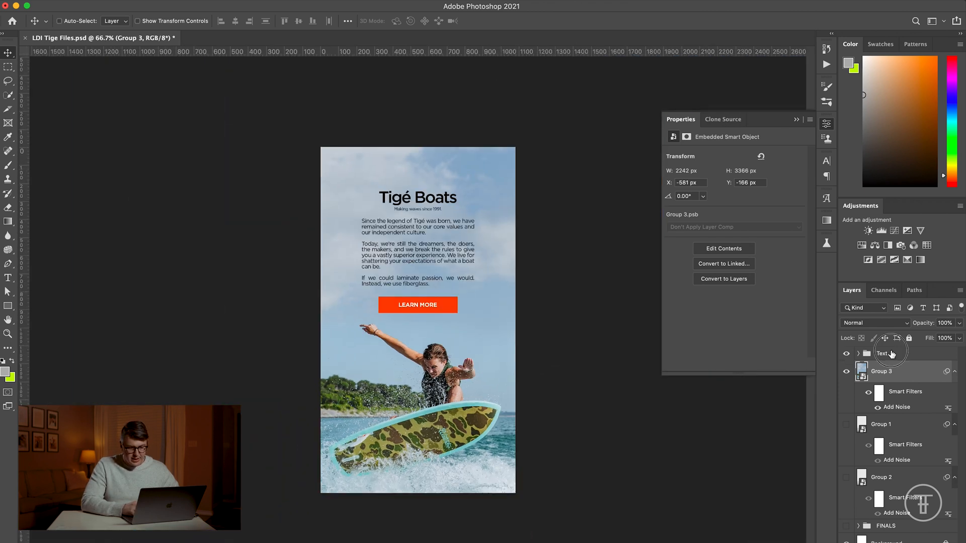
left_click(889, 354)
left_click_drag(588, 346, 587, 340)
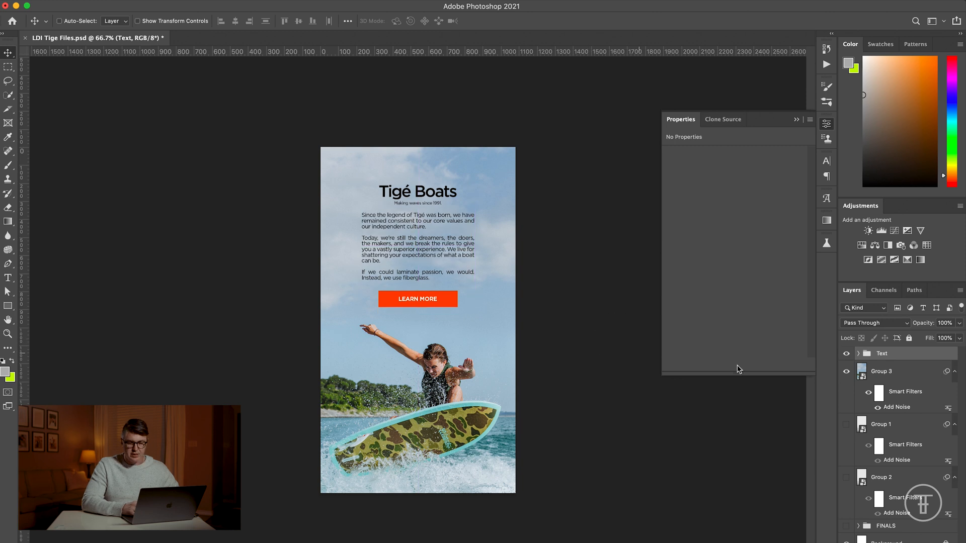
Step: Clip a Levels adjustment to Group 3 and brighten the image by lowering the white input level
left_click(893, 380)
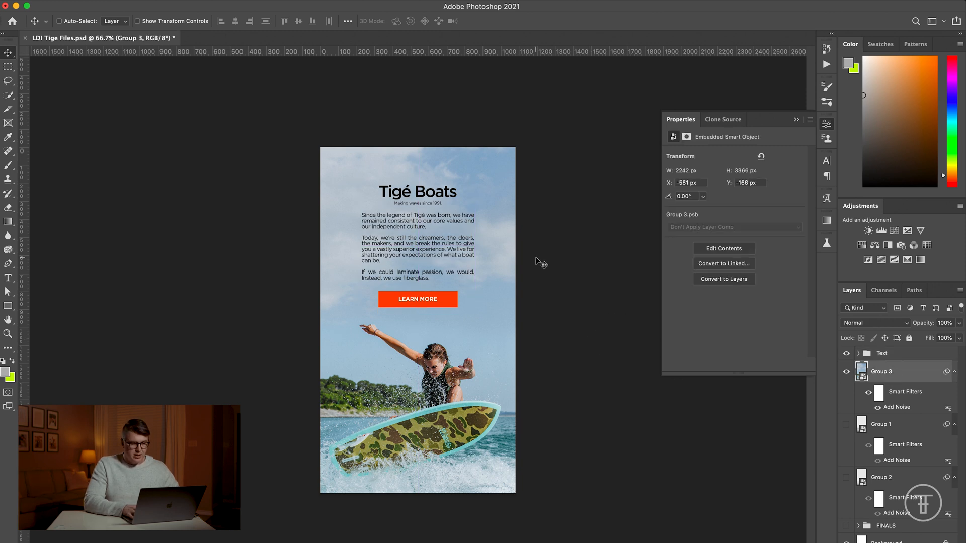
key("super+plus")
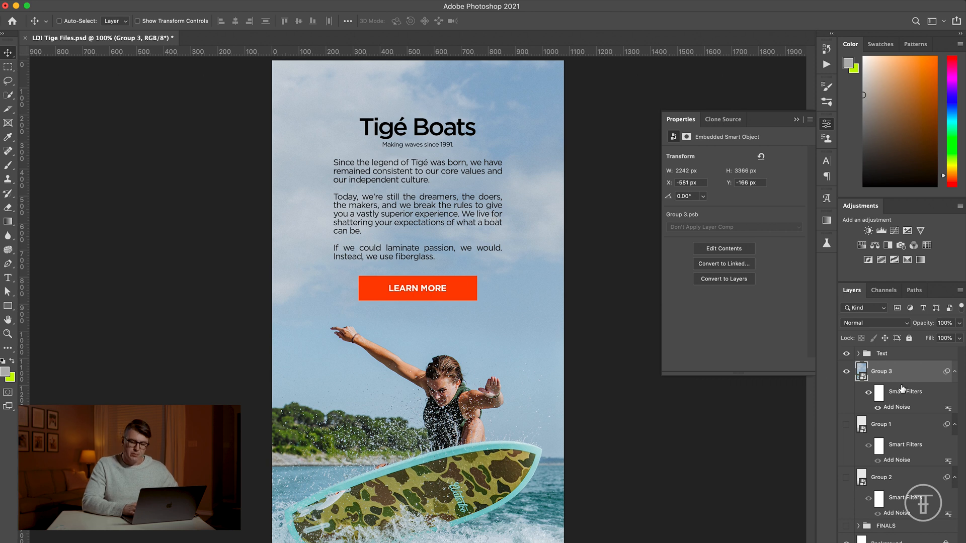
left_click(881, 231)
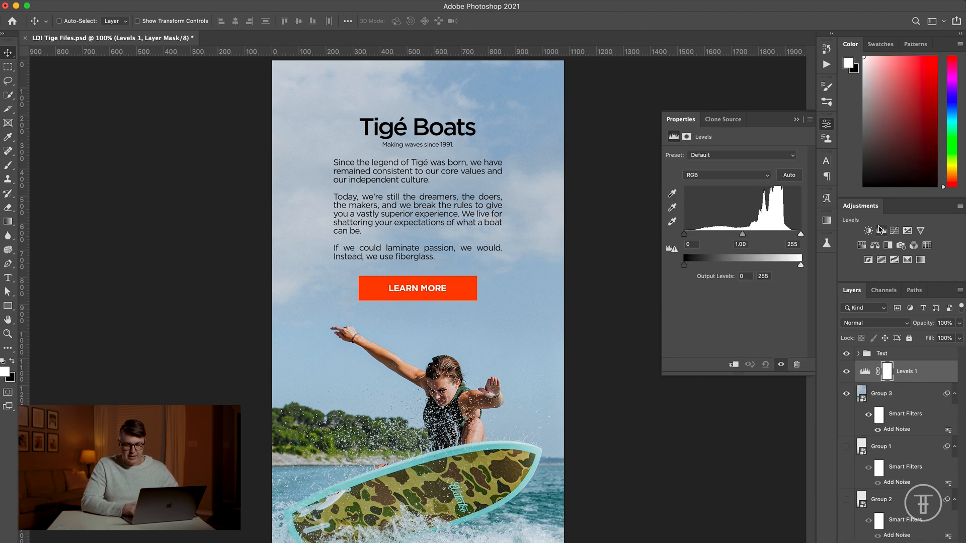
left_click(910, 382)
left_click(910, 382, "alt")
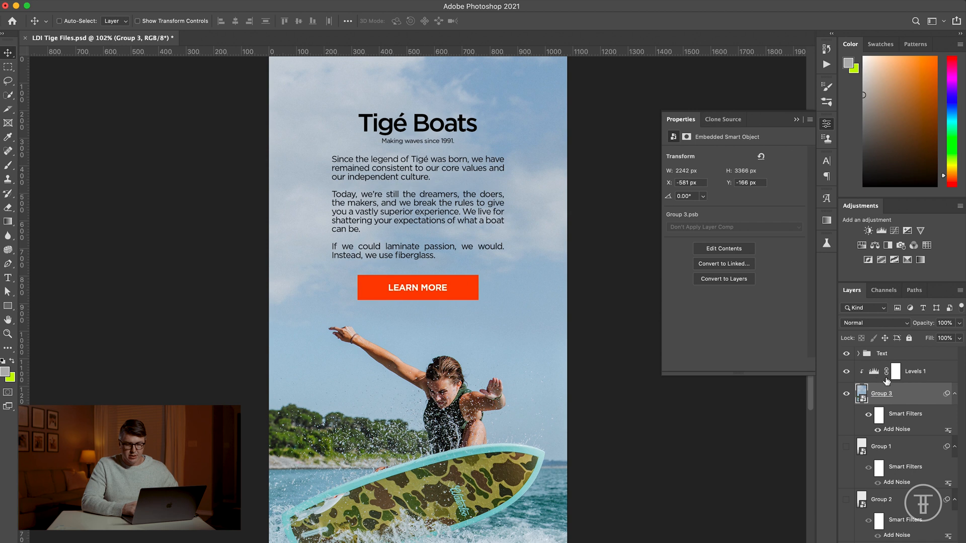
left_click(896, 371)
left_click_drag(800, 235, 789, 237)
left_click(803, 122)
key("super+1")
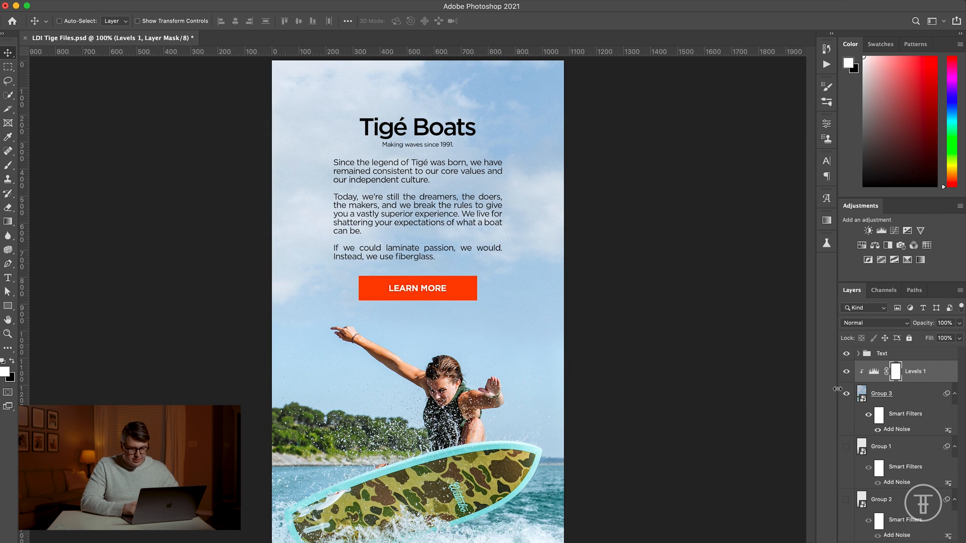
Step: Group the Levels 1 and Group 3 layers, and compare the image with its layers hidden and shown
left_click(907, 397, "shift")
key("super+g")
left_click(848, 371)
left_click(848, 370)
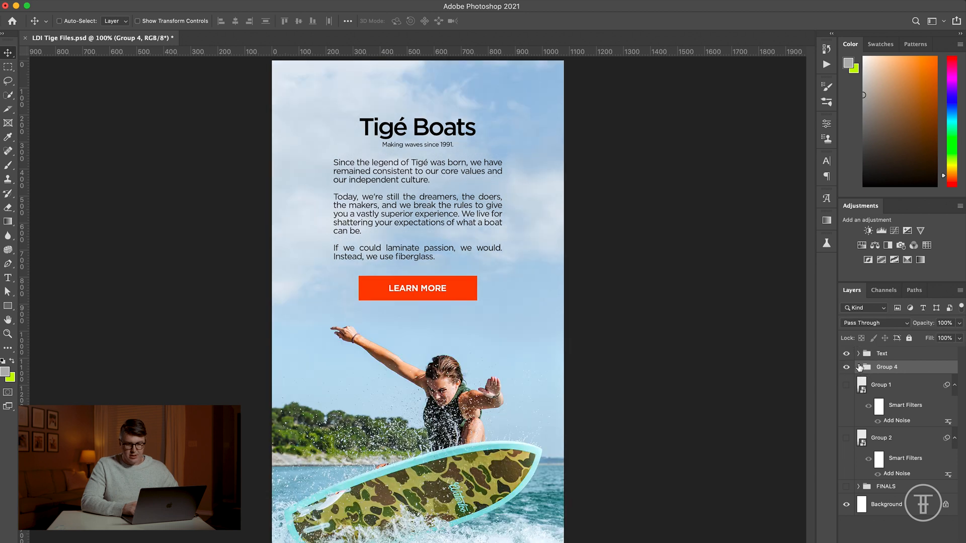
left_click(859, 368)
left_click(847, 389)
left_click(847, 388)
left_click(859, 368)
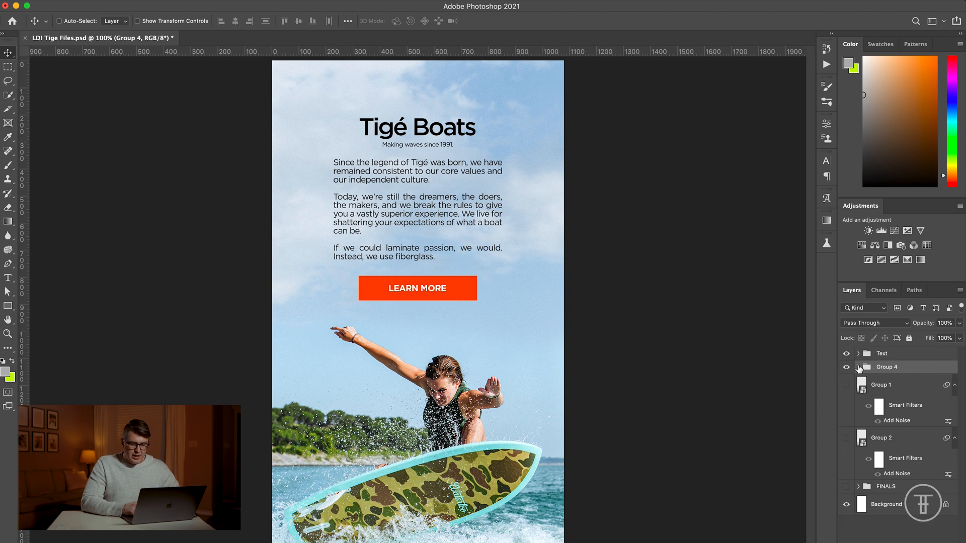
Step: Scale up the Text group slightly and move it down so the LEARN MORE button overlaps the wakesurfer's hand
left_click(883, 355)
key("super+t")
left_click_drag(502, 302, 525, 309)
key("Return")
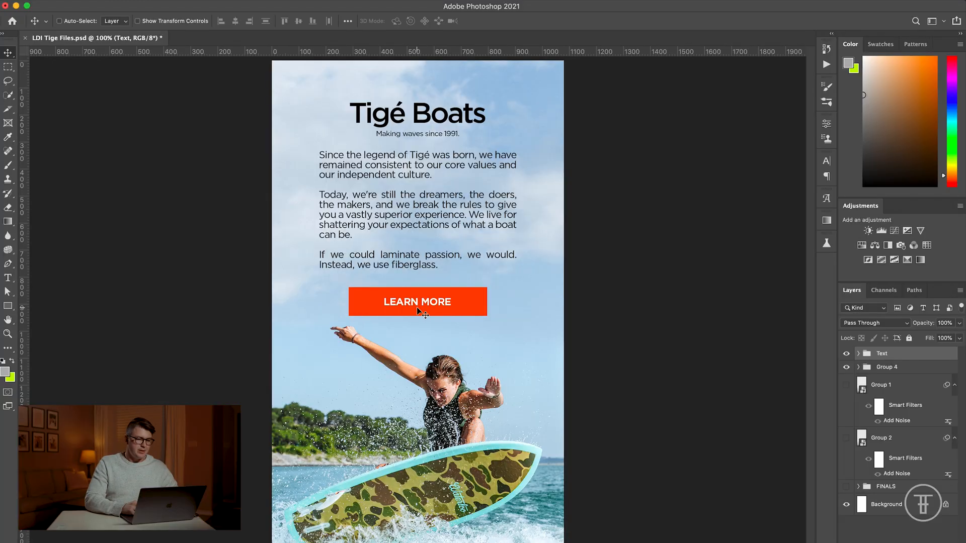
left_click_drag(419, 311, 418, 330)
Step: Add a layer mask to the CTA group inside the Text group and lower the group's opacity to 42%
scroll(418, 330, "up", 3)
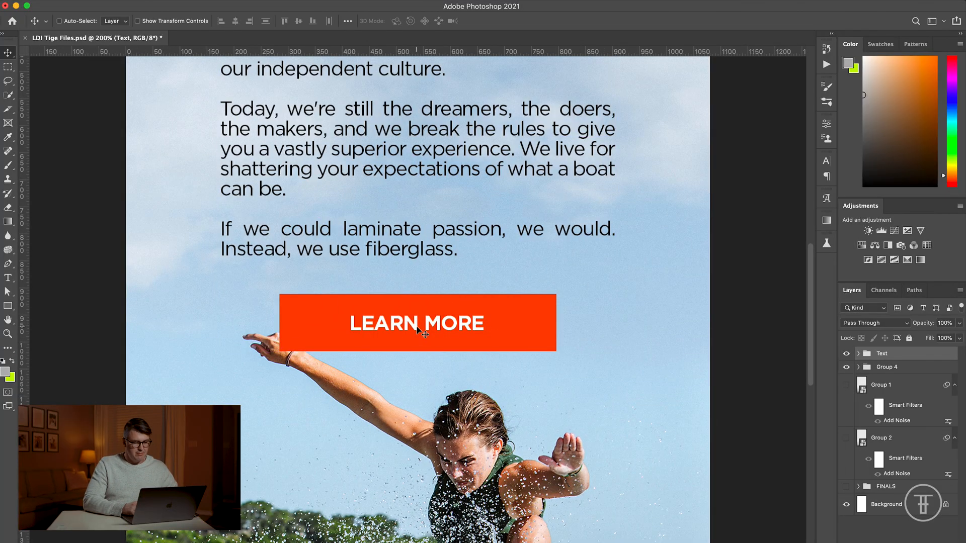
scroll(417, 331, "down", 3)
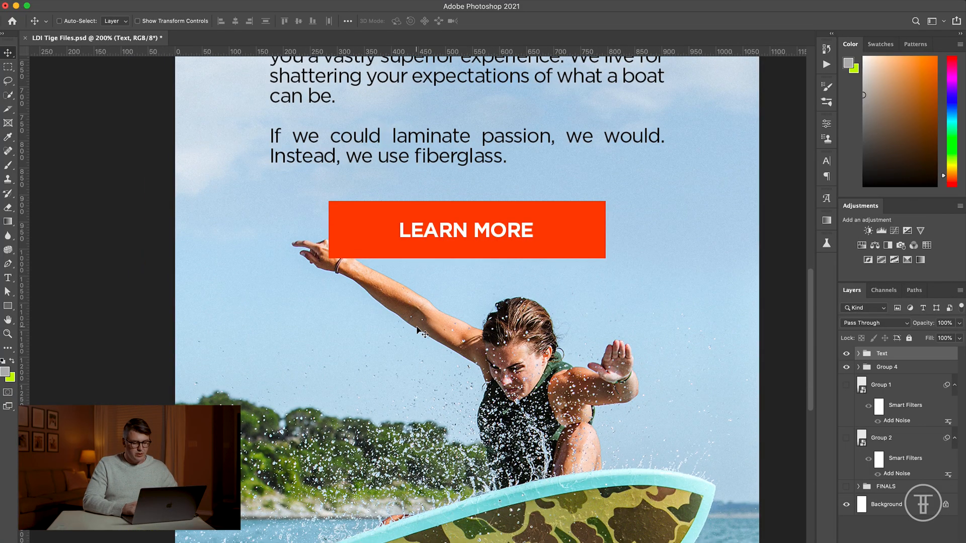
left_click(858, 354)
left_click(893, 434)
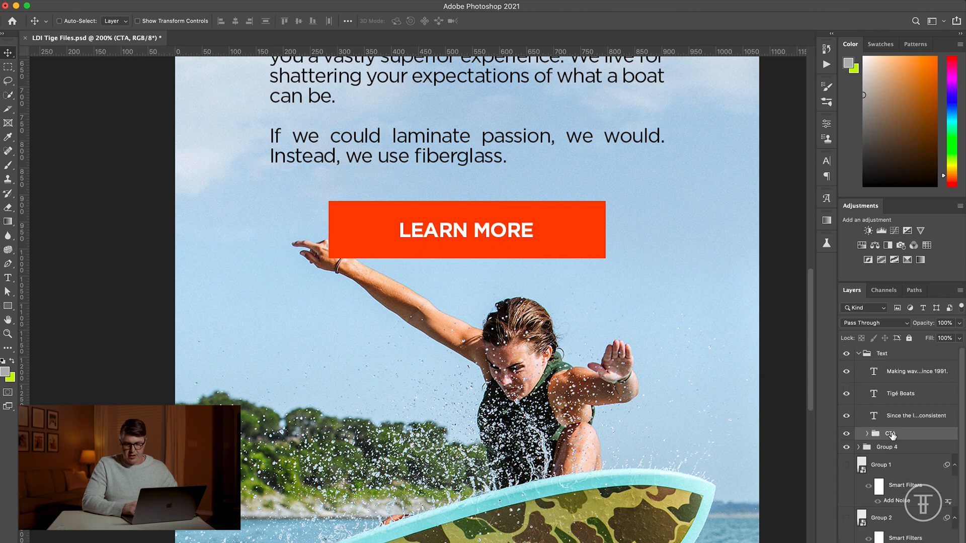
left_click(888, 542)
left_click(846, 438)
left_click(846, 437)
left_click_drag(925, 324, 895, 328)
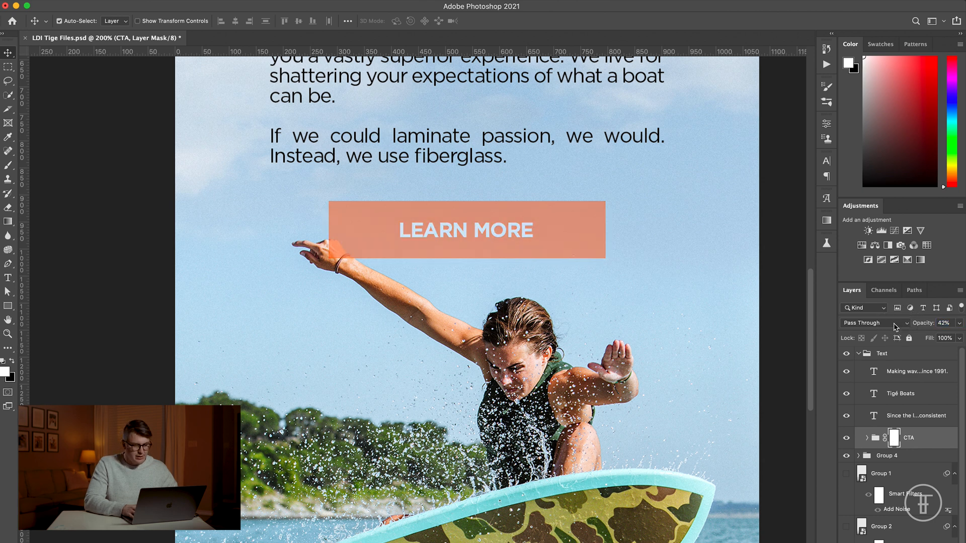
Step: Set the Eraser to a 60 px brush with maximum hardness for masking around the hand
key("super+plus")
key("super+plus")
key("super+plus")
scroll(459, 265, "up", 5)
scroll(458, 266, "left", 5)
key("e")
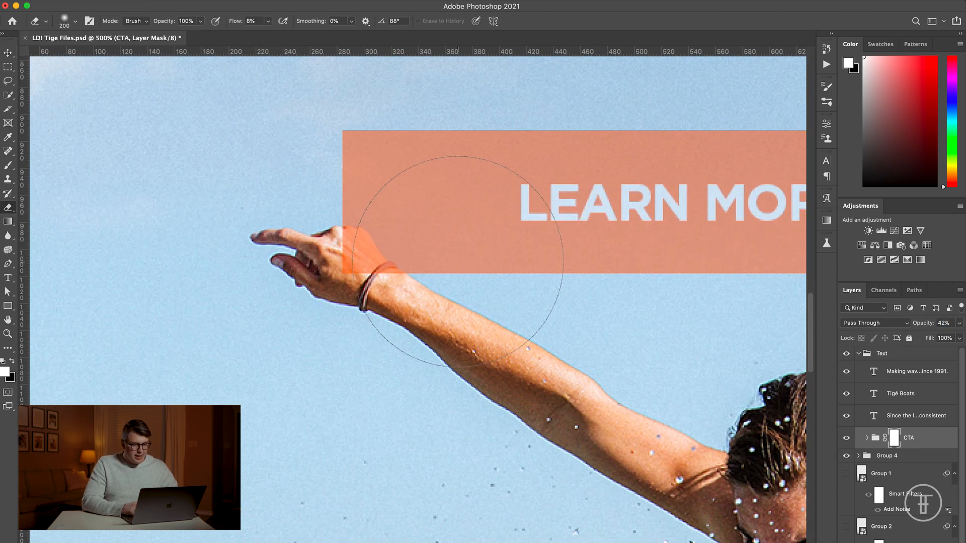
key("bracketleft")
key("bracketleft")
key("bracketleft")
key("bracketleft")
key("bracketleft")
key("bracketleft")
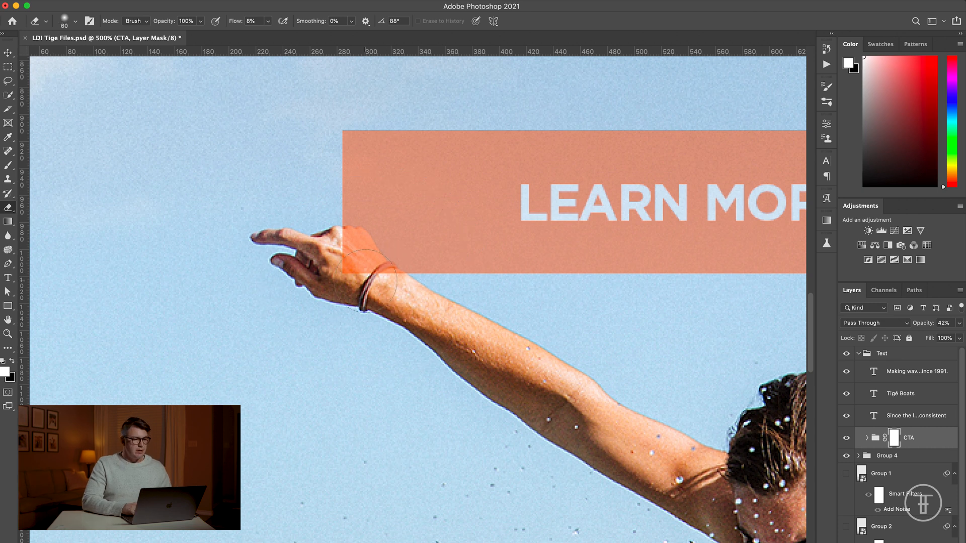
left_click(78, 21)
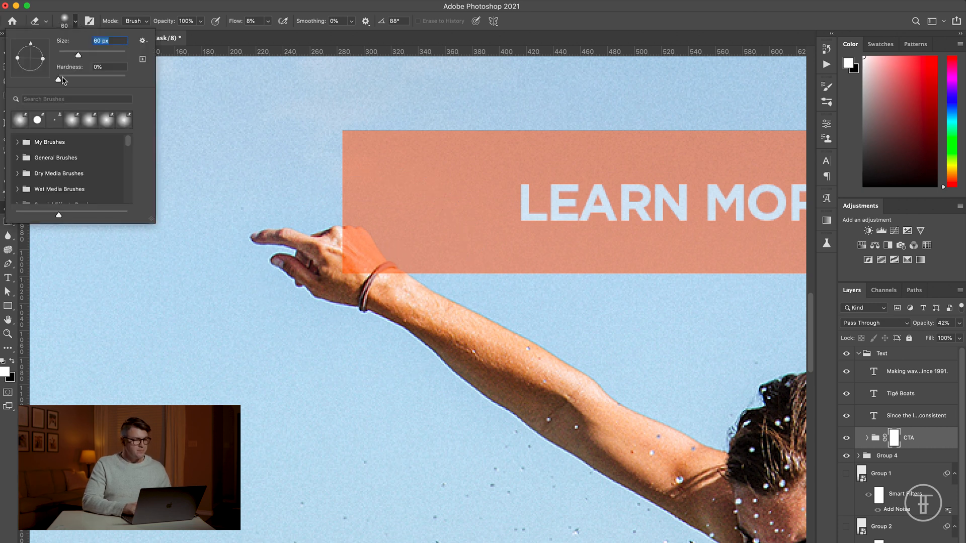
left_click_drag(61, 79, 146, 86)
key("Return")
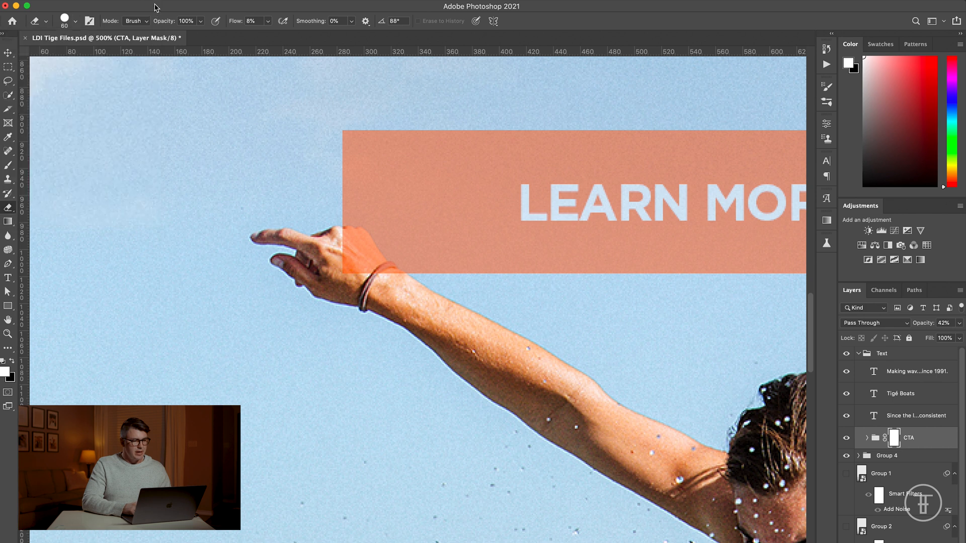
Step: Reduce the Eraser brush to 15 px and raise its flow to 65%
key("super+equal")
key("super+equal")
key("super+equal")
key("super+equal")
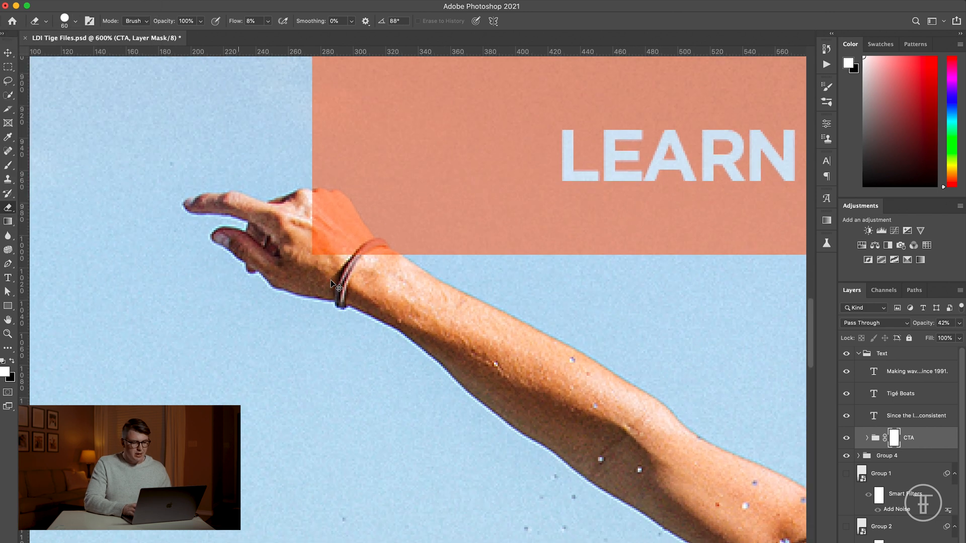
scroll(330, 280, "up", 4)
scroll(331, 280, "left", 4)
key("bracketleft")
key("bracketleft")
key("bracketleft")
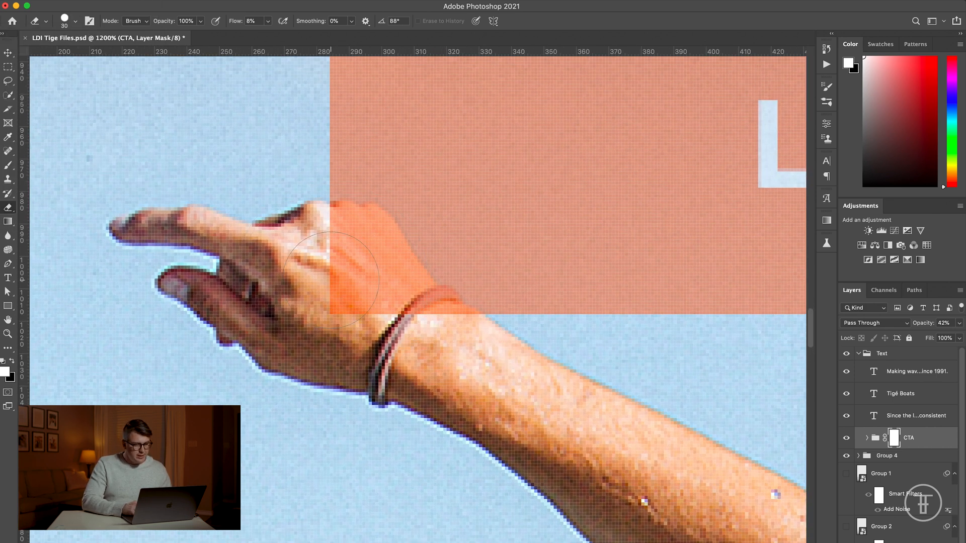
key("bracketleft")
key("bracketleft")
key("bracketleft")
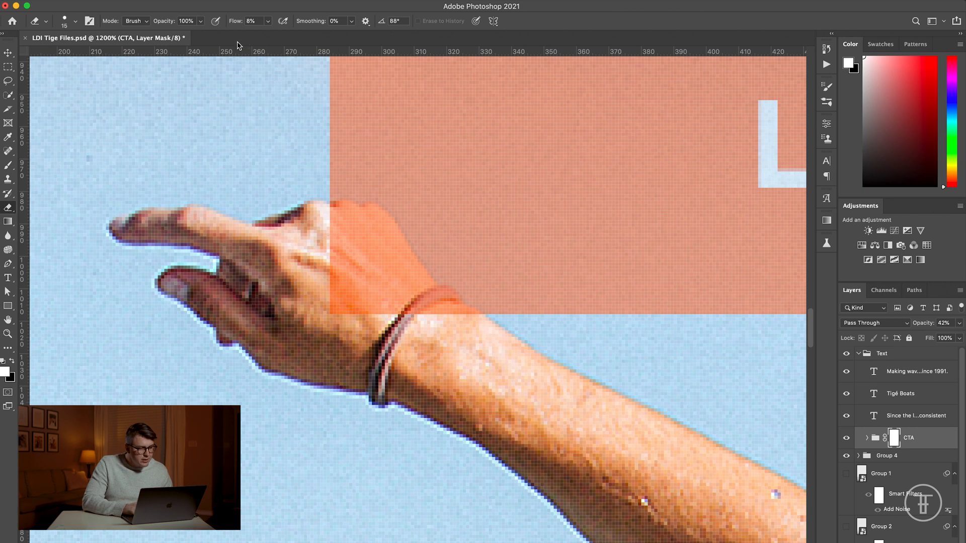
left_click_drag(234, 25, 282, 26)
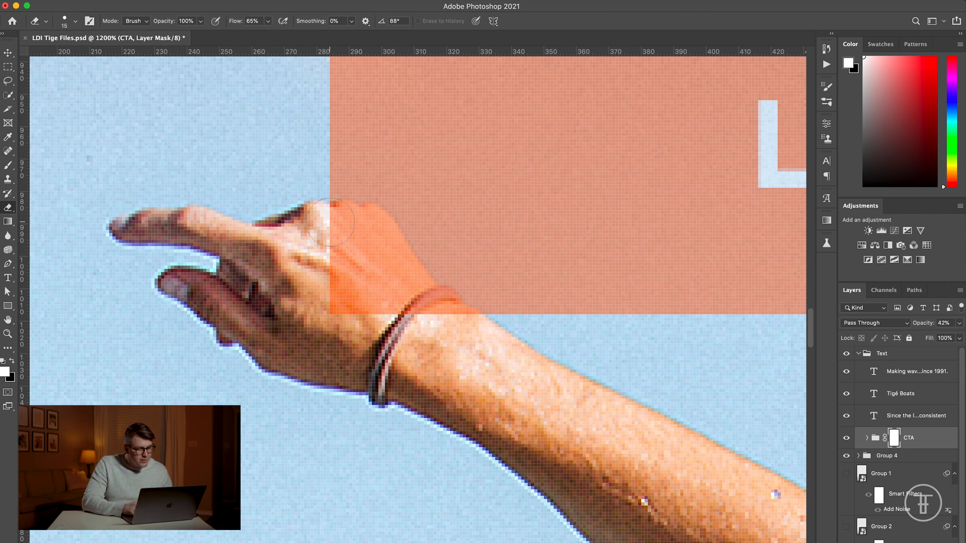
Step: Erase the CTA mask where the button covers the hand and bracelet, refining the edges with a 9 px brush
mouse_move(342, 226)
left_mouse_down()
mouse_move(341, 307)
mouse_move(355, 294)
mouse_move(346, 224)
mouse_move(377, 240)
mouse_move(420, 305)
mouse_move(406, 287)
mouse_move(386, 286)
mouse_move(449, 325)
left_mouse_up()
key("bracketleft")
key("bracketleft")
mouse_move(446, 304)
left_mouse_down()
mouse_move(412, 309)
mouse_move(401, 289)
left_mouse_up()
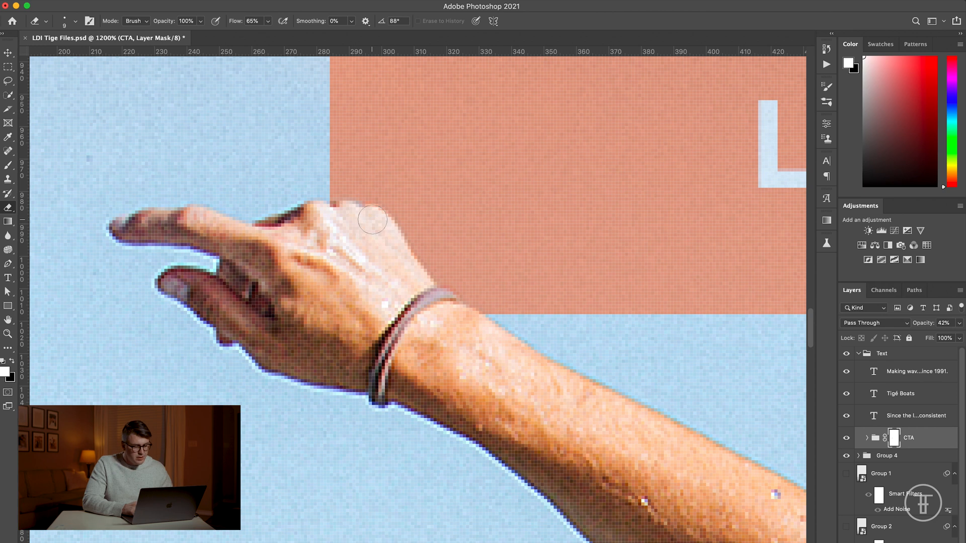
key("x")
key("x")
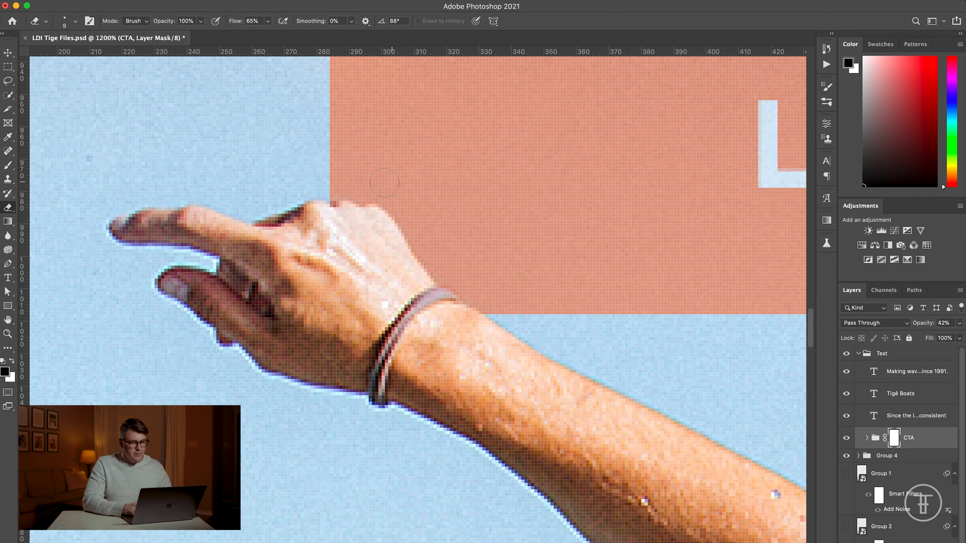
Step: Restore the CTA group's opacity to 100% and check the whole layout with the hand in front of the button
key("super+minus")
key("super+minus")
key("super+minus")
key("super+minus")
key("super+minus")
key("super+minus")
key("super+minus")
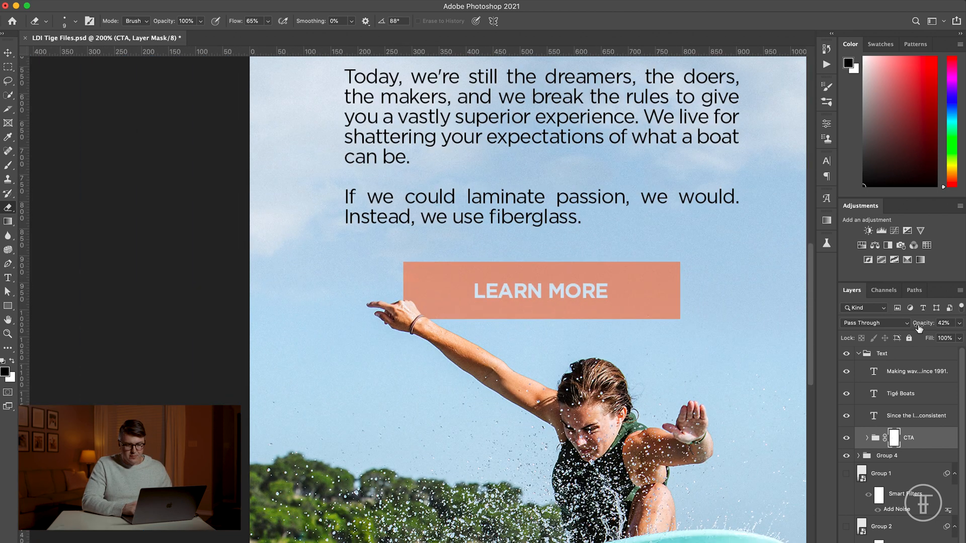
left_click_drag(919, 327, 962, 326)
key("super+plus")
key("super+minus")
key("super+minus")
key("super+minus")
key("super+plus")
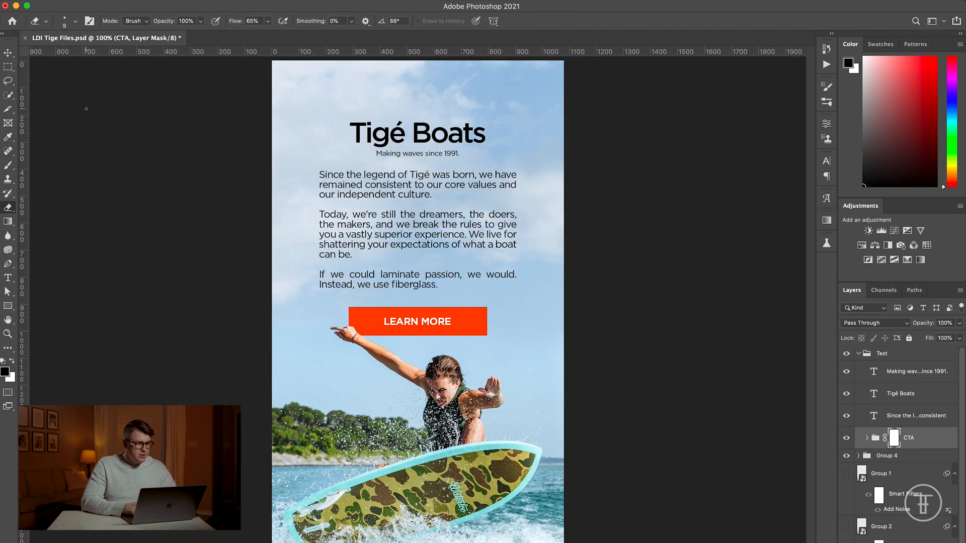
left_click(8, 54)
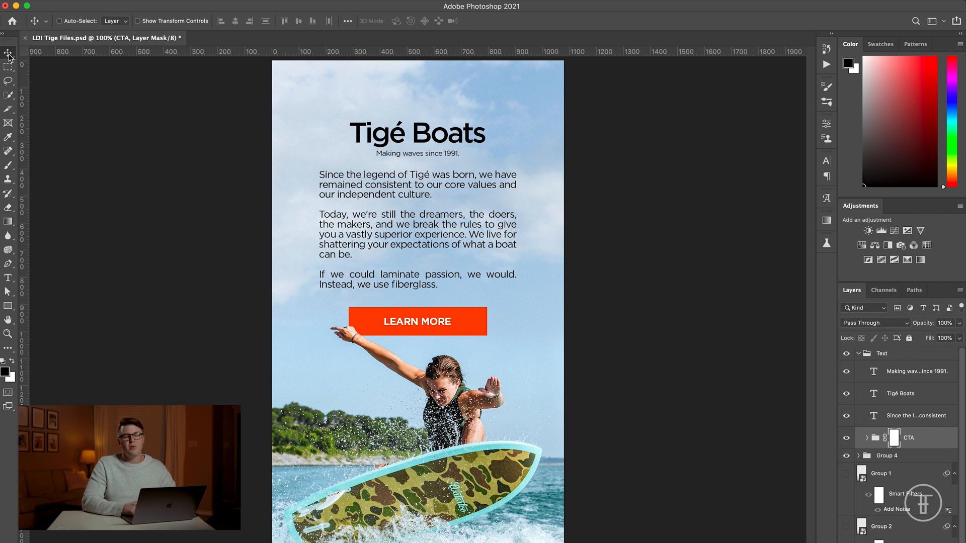